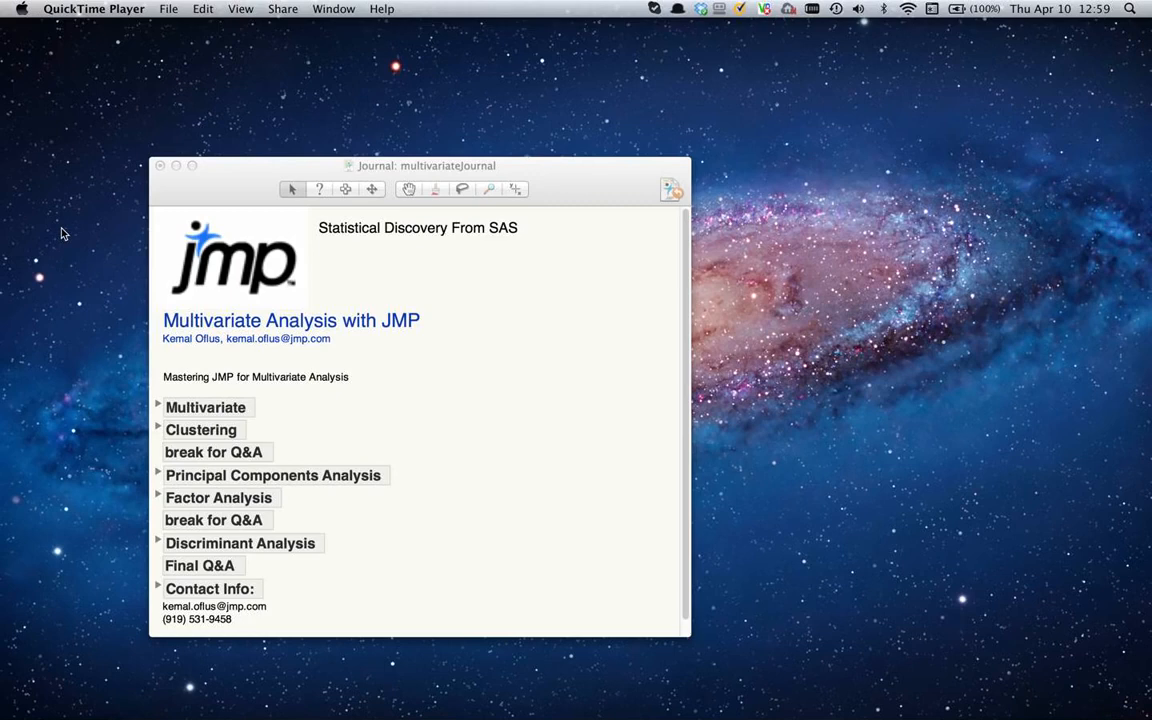
# Step: Open the Body Measurements data table from the journal's Multivariate section and widen its Shoulder column to fit the heading
pyautogui.click(164, 405)
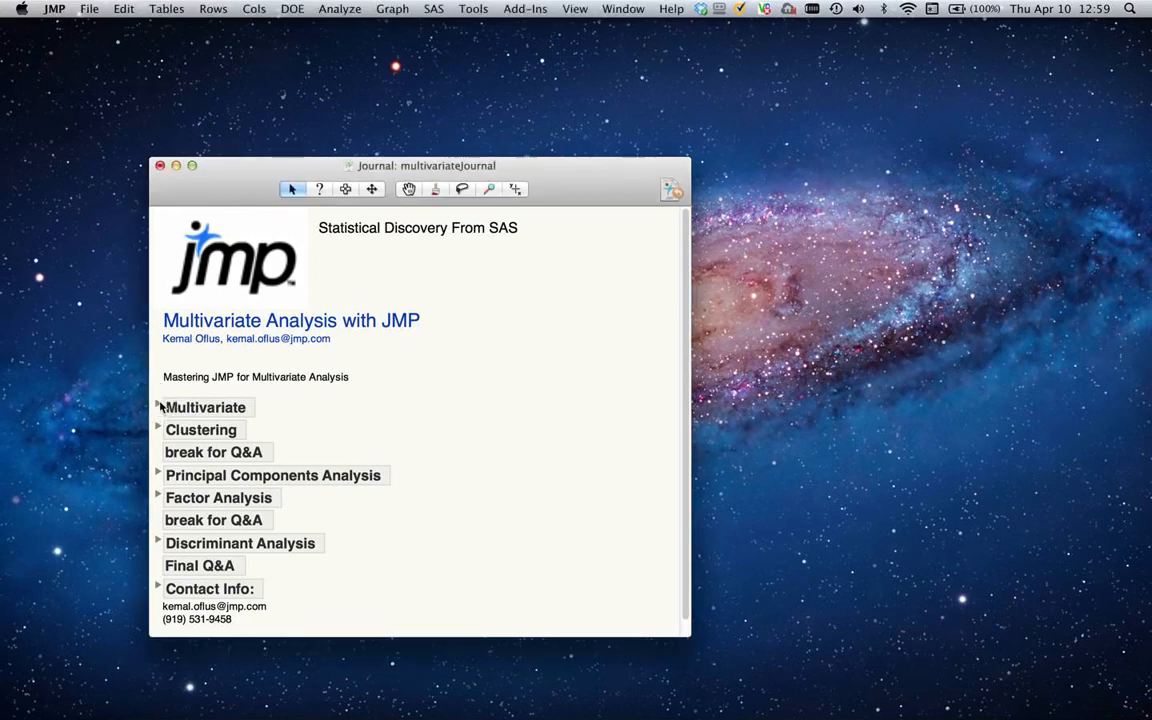
pyautogui.click(159, 404)
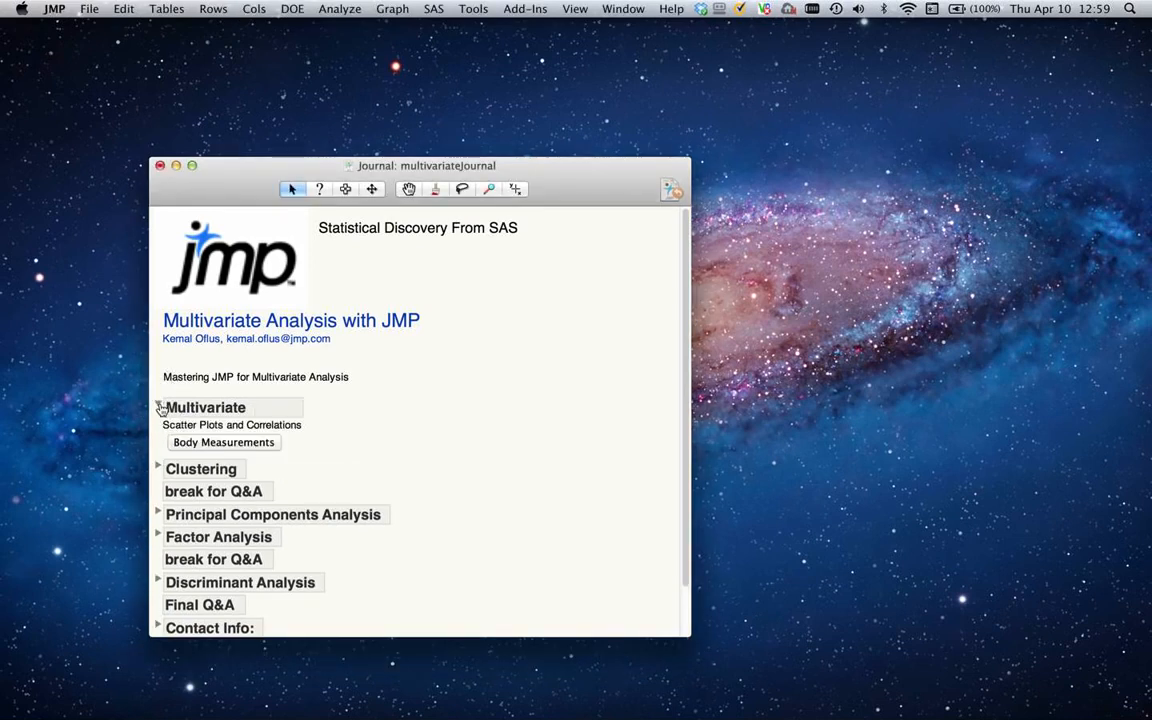
pyautogui.click(223, 442)
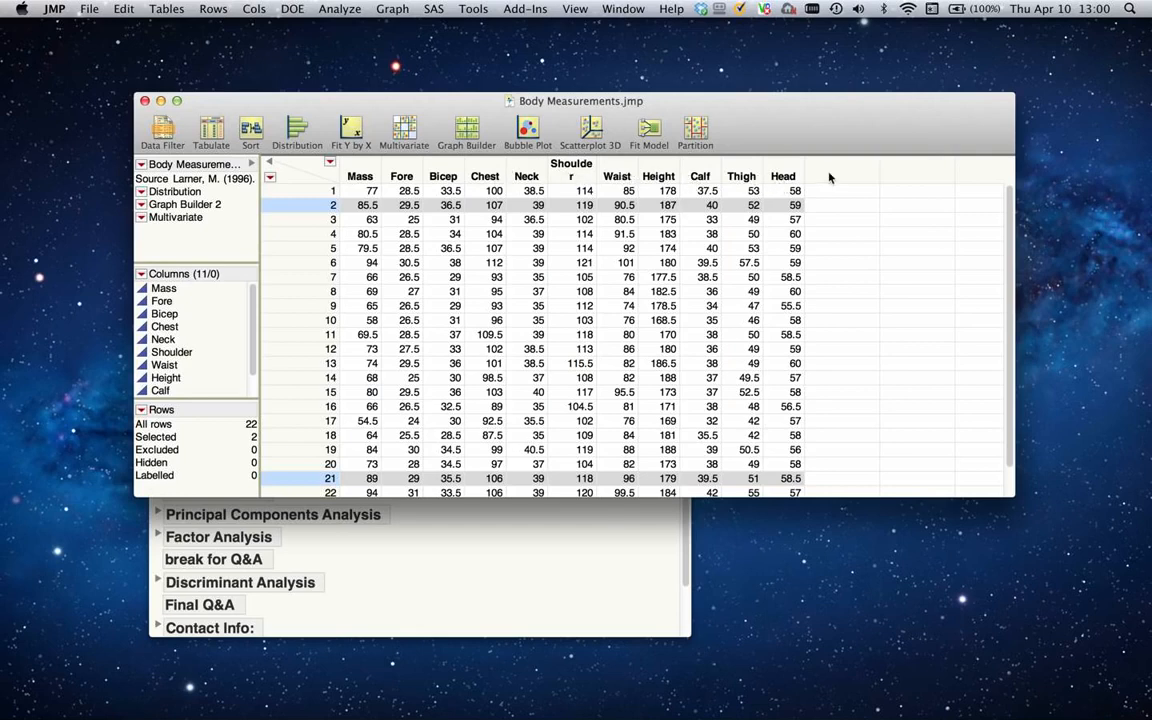
pyautogui.moveTo(600, 163); pyautogui.dragTo(607, 170)
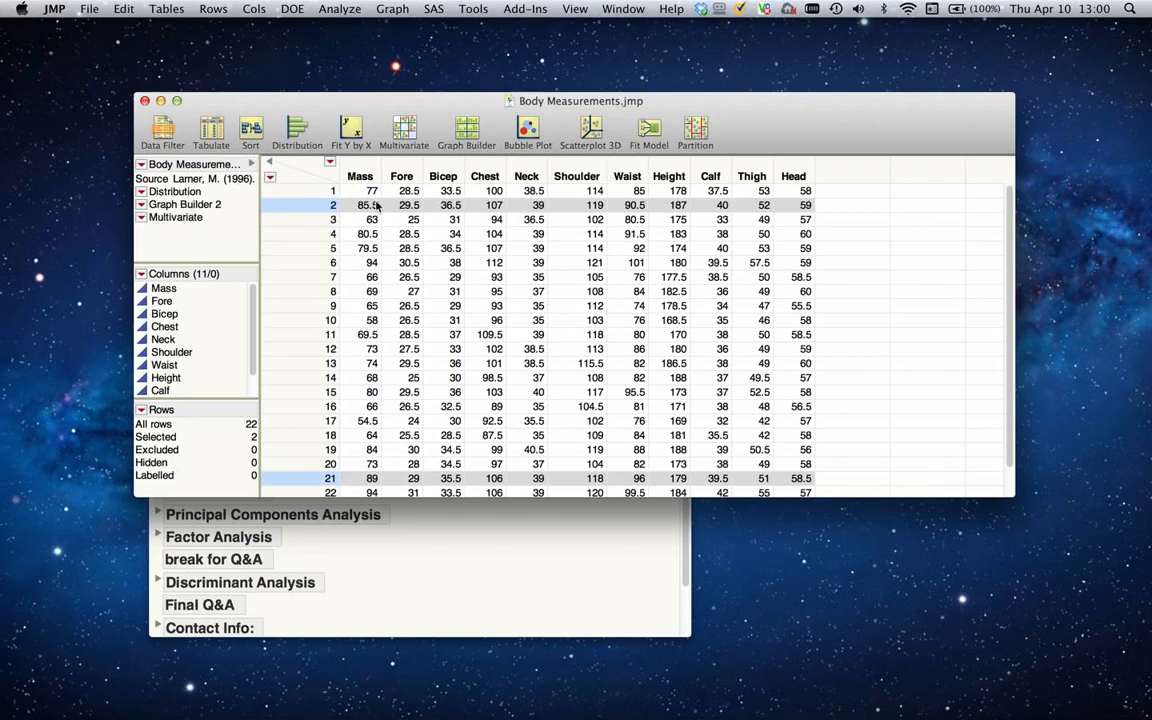
# Step: Run the table's saved Distribution script and collapse the Quantiles reports for Mass, Fore and Bicep
pyautogui.rightClick(153, 205)
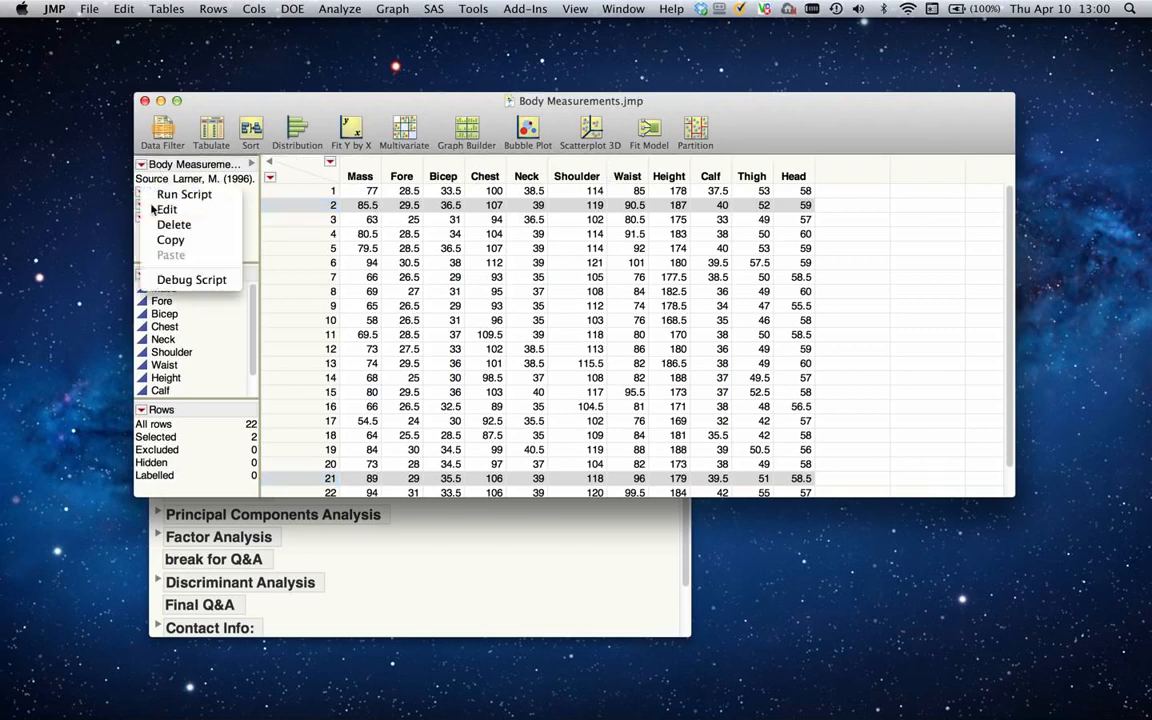
pyautogui.click(183, 195)
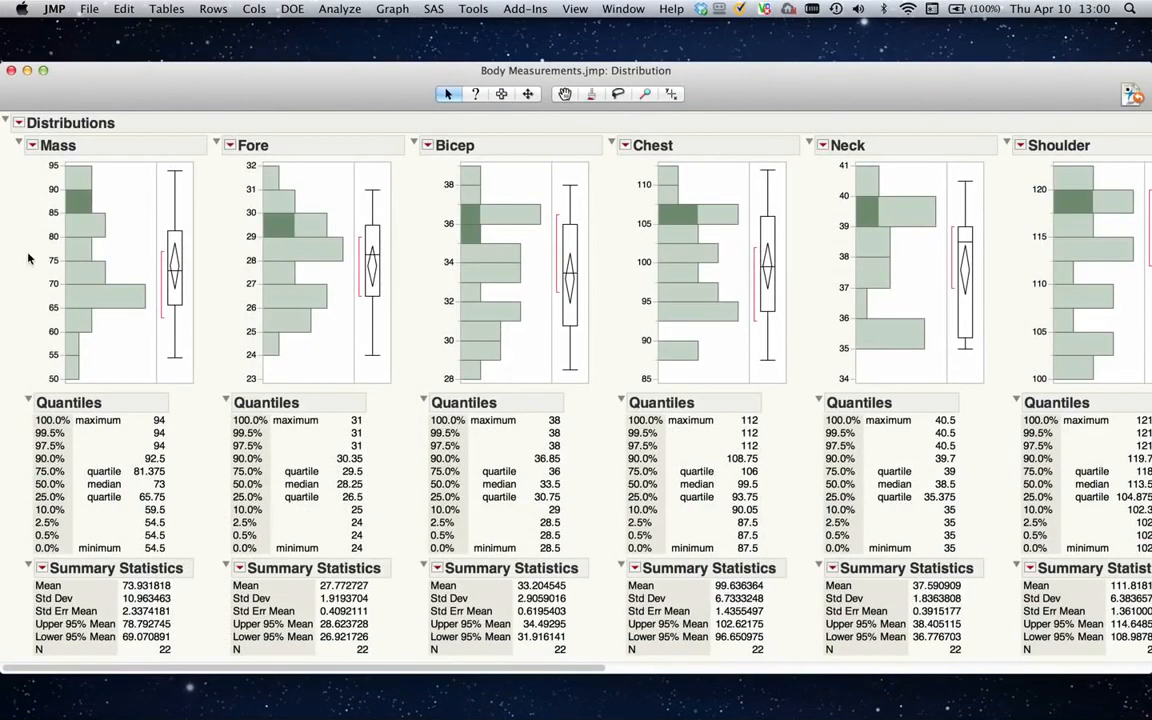
pyautogui.click(29, 401)
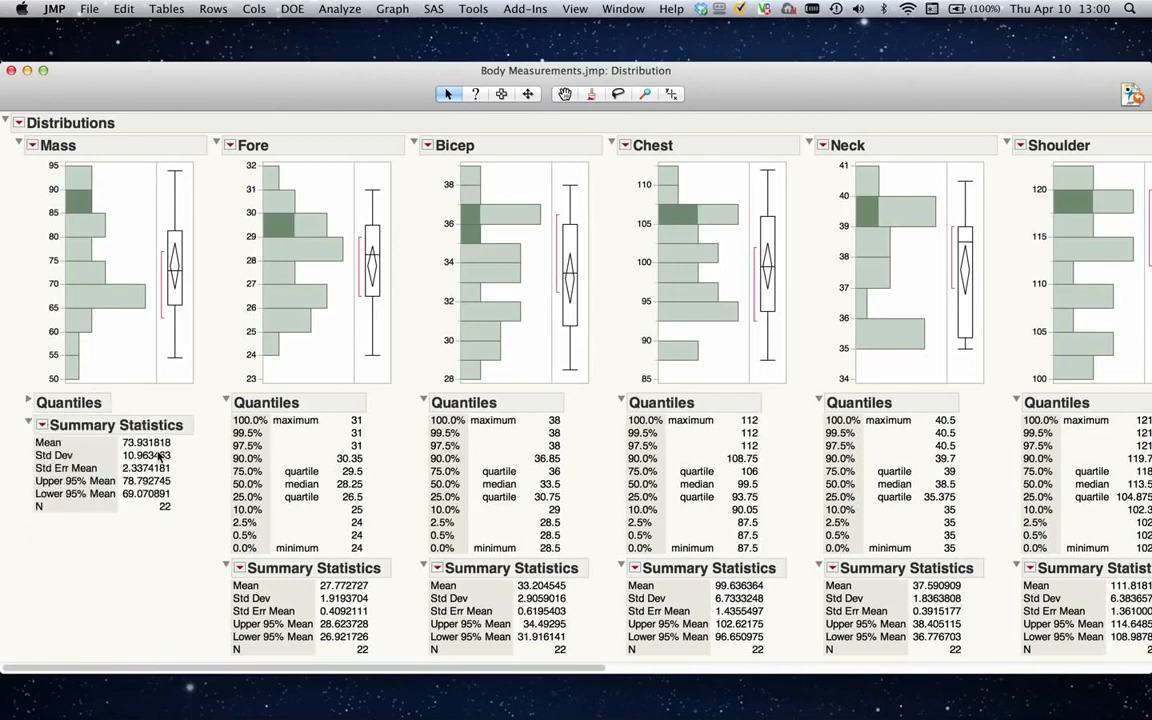
pyautogui.click(228, 401)
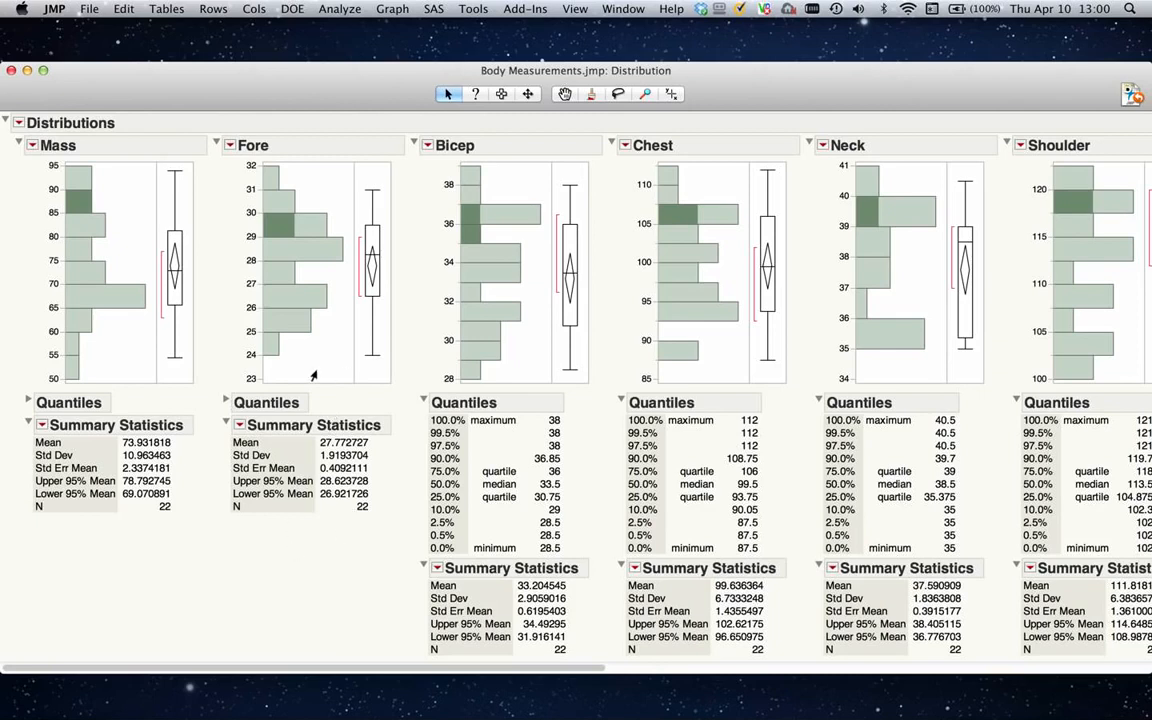
pyautogui.click(425, 401)
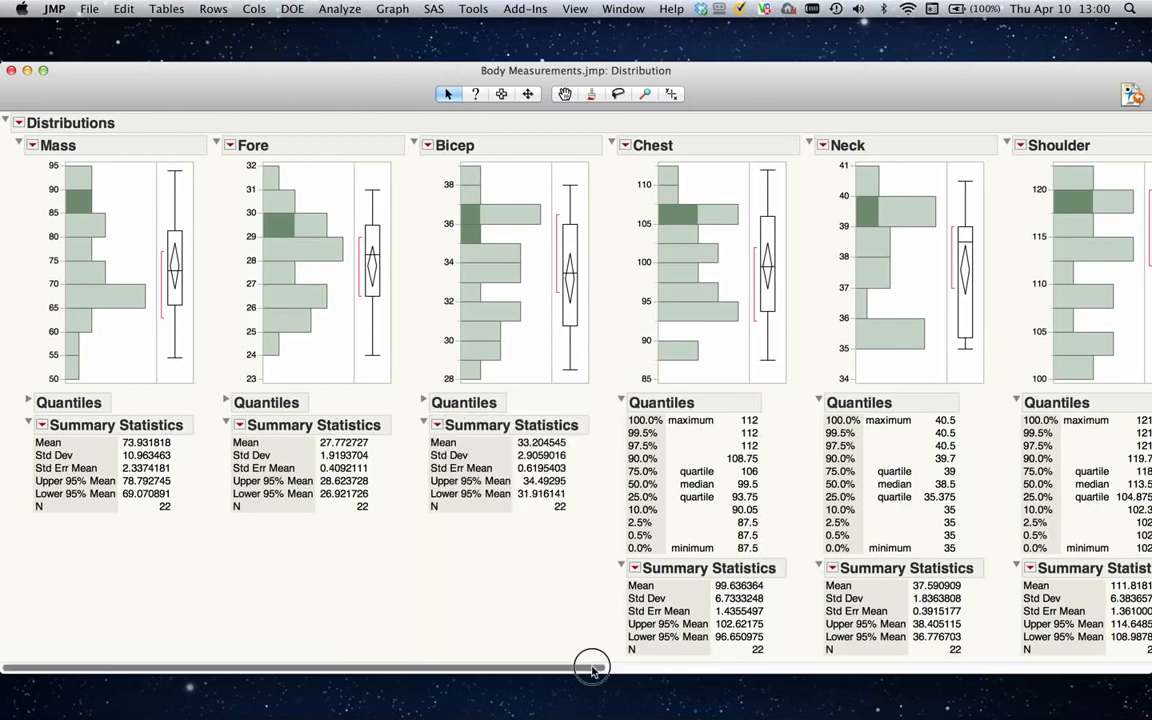
pyautogui.moveTo(589, 663); pyautogui.dragTo(551, 662)
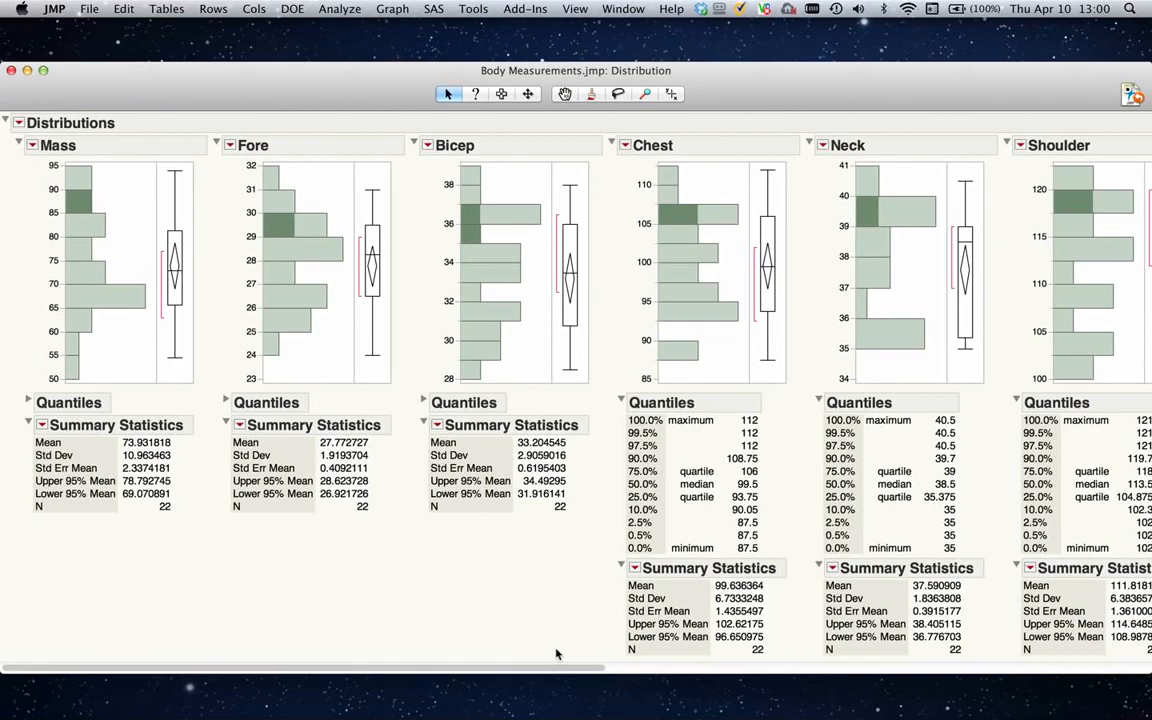
# Step: Select the Mass histogram bars from 75 to 95, compare the linked rows across all distributions, and minimize the report
pyautogui.click(78, 176)
pyautogui.keyDown('shift'); pyautogui.click(83, 247); pyautogui.keyUp('shift')
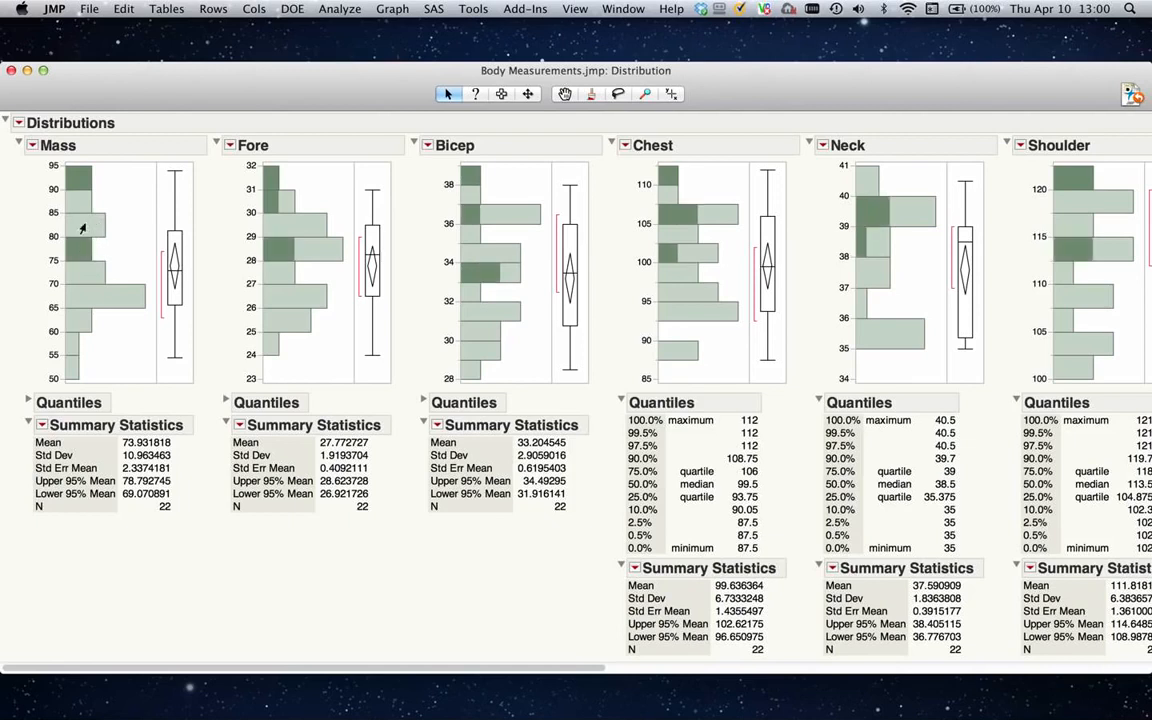
pyautogui.keyDown('shift'); pyautogui.click(82, 227); pyautogui.keyUp('shift')
pyautogui.keyDown('shift'); pyautogui.click(77, 203); pyautogui.keyUp('shift')
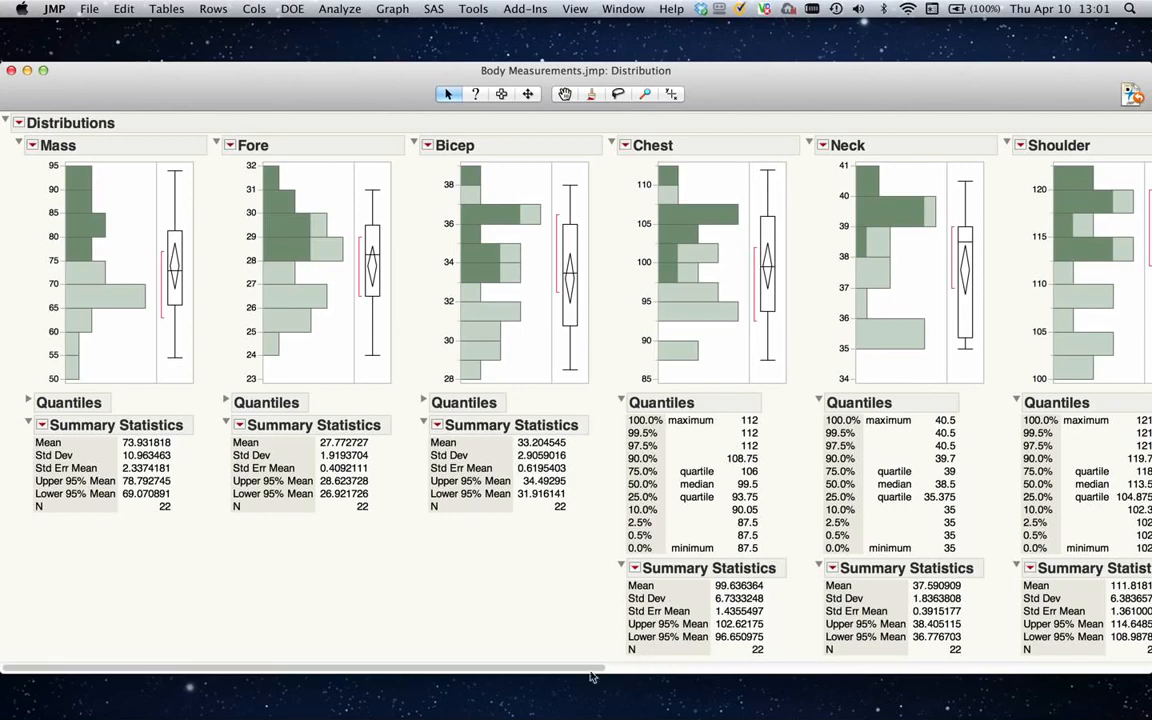
pyautogui.moveTo(590, 673); pyautogui.dragTo(866, 662)
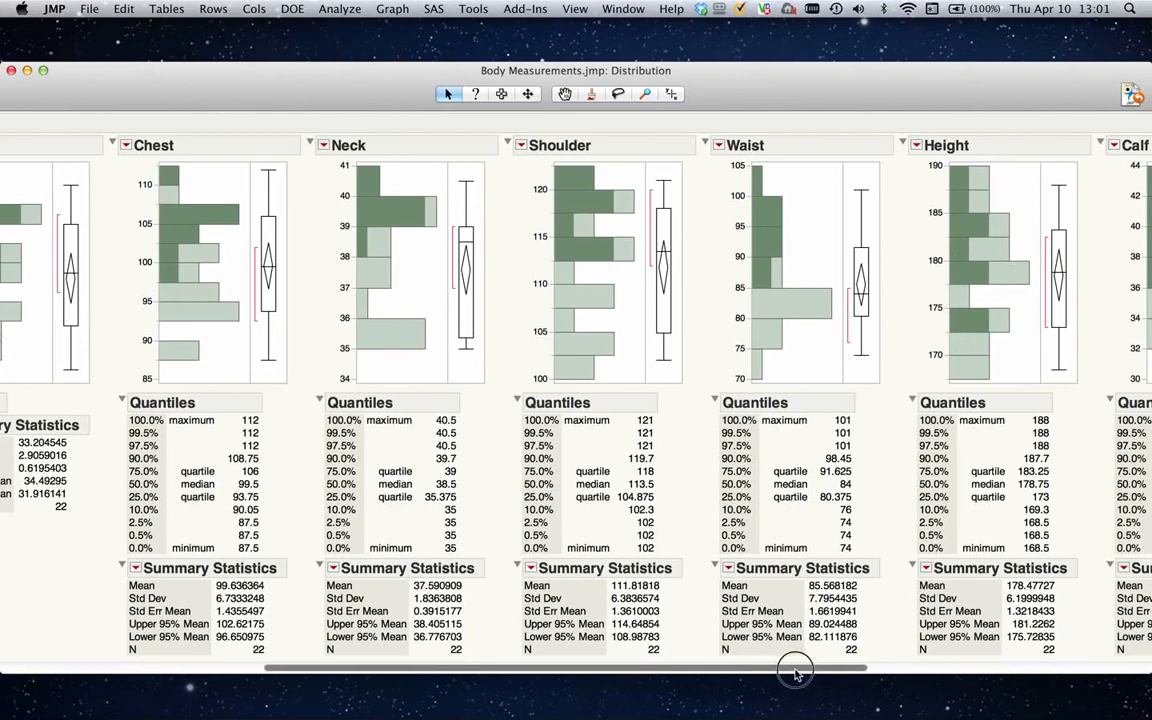
pyautogui.moveTo(860, 668); pyautogui.dragTo(1080, 667)
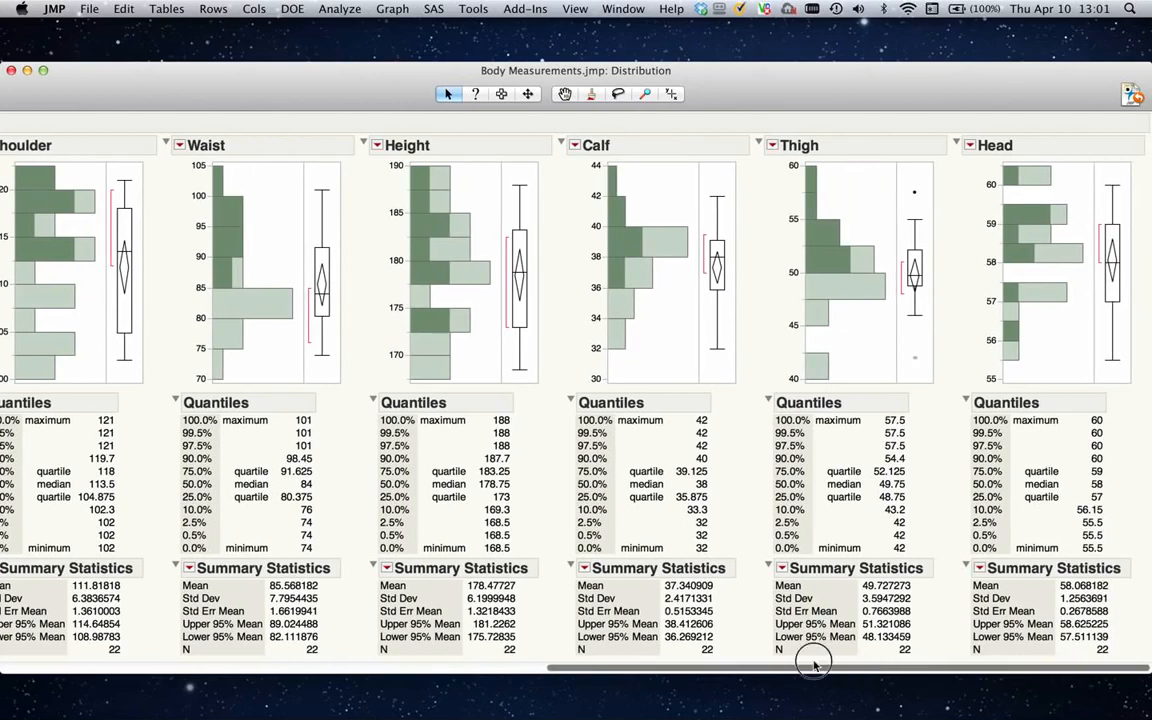
pyautogui.moveTo(812, 658); pyautogui.dragTo(537, 652)
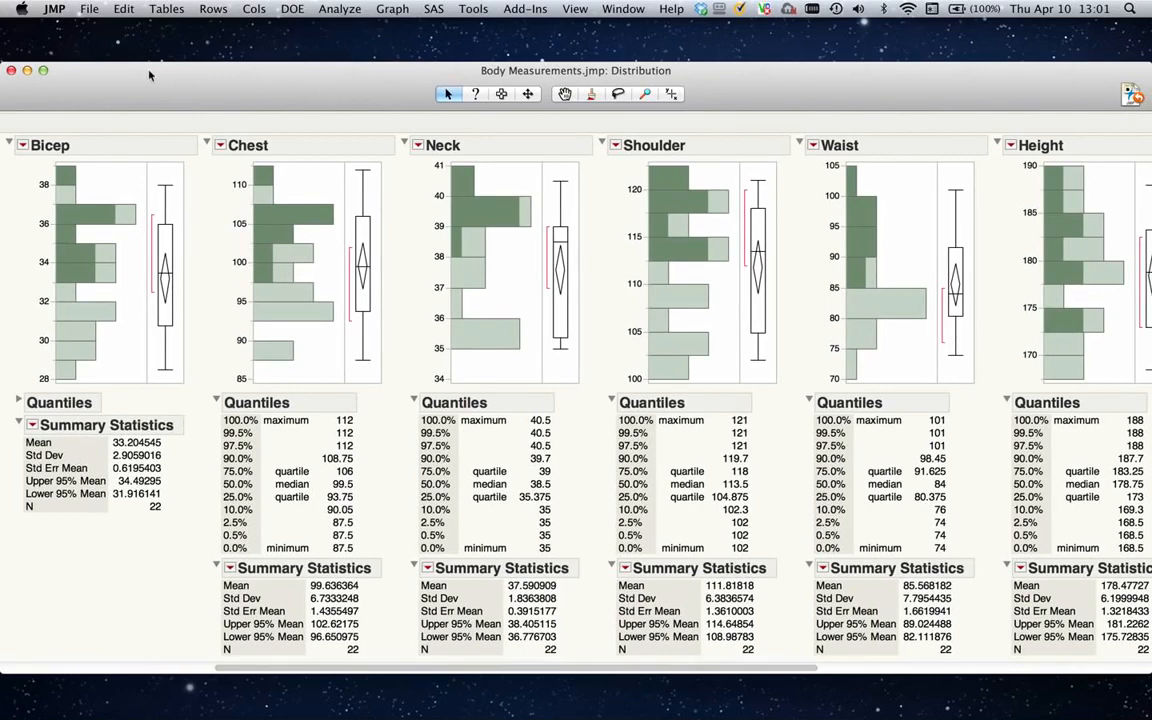
pyautogui.click(27, 71)
# Step: Run the saved Graph Builder 2 script and move its graph window clear of the data table's script list
pyautogui.click(145, 205)
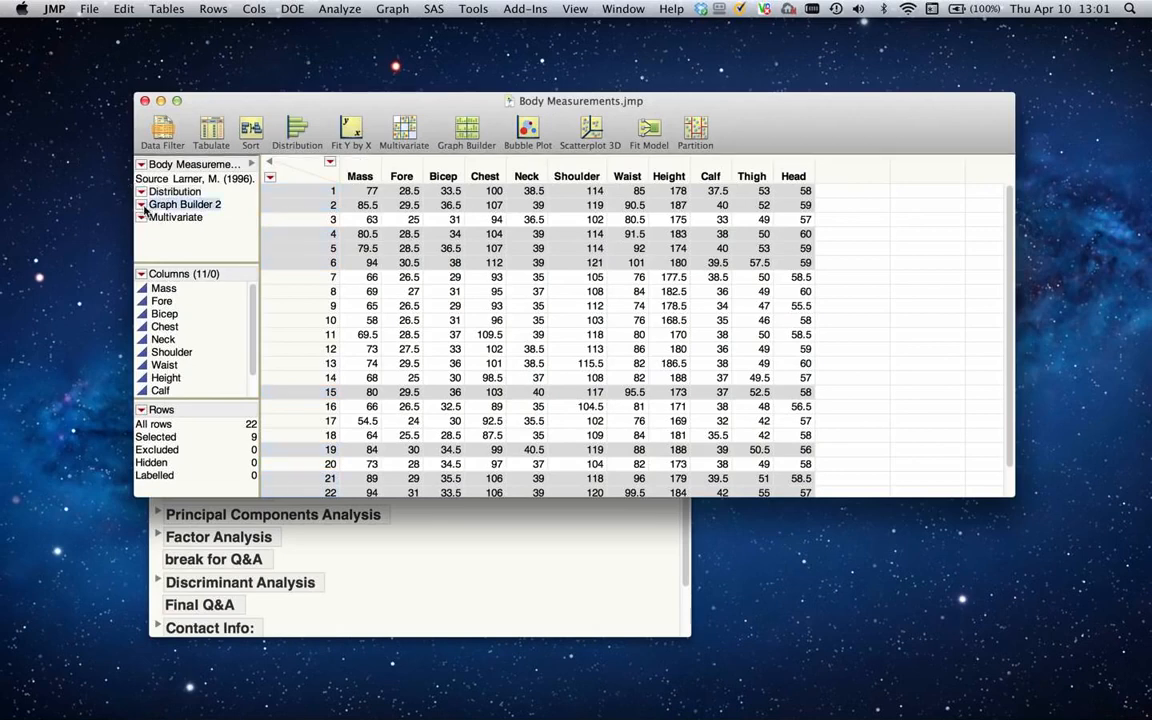
pyautogui.click(142, 205)
pyautogui.click(166, 218)
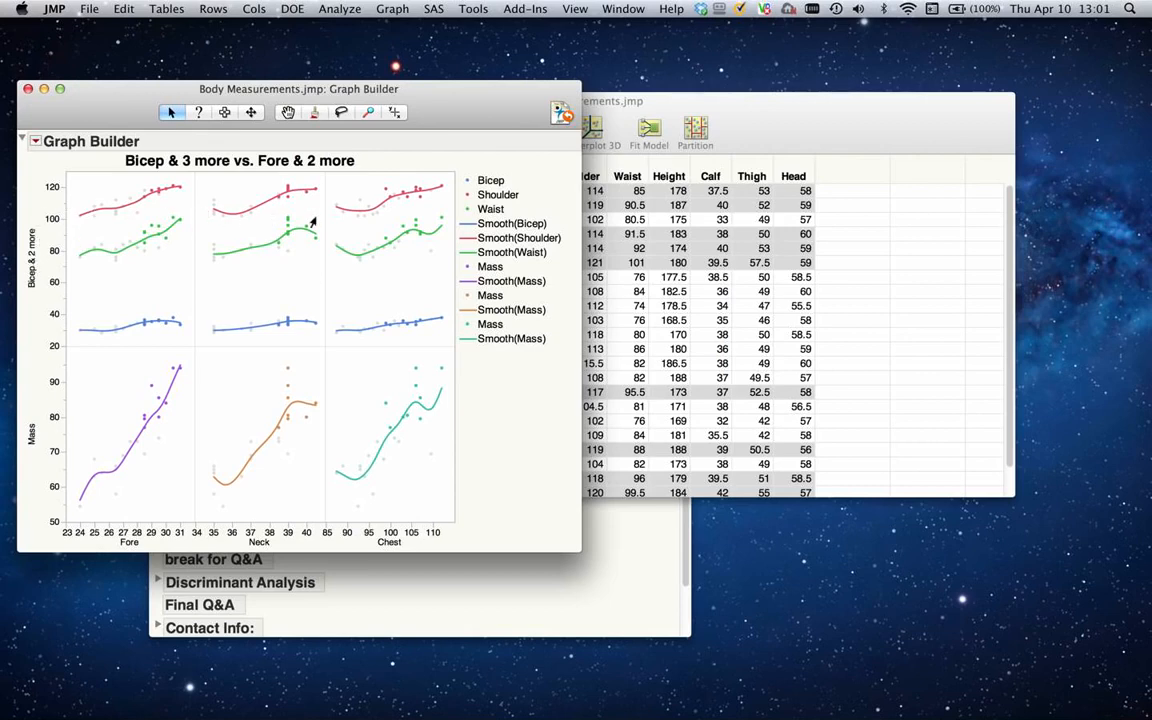
pyautogui.moveTo(389, 92); pyautogui.dragTo(333, 345)
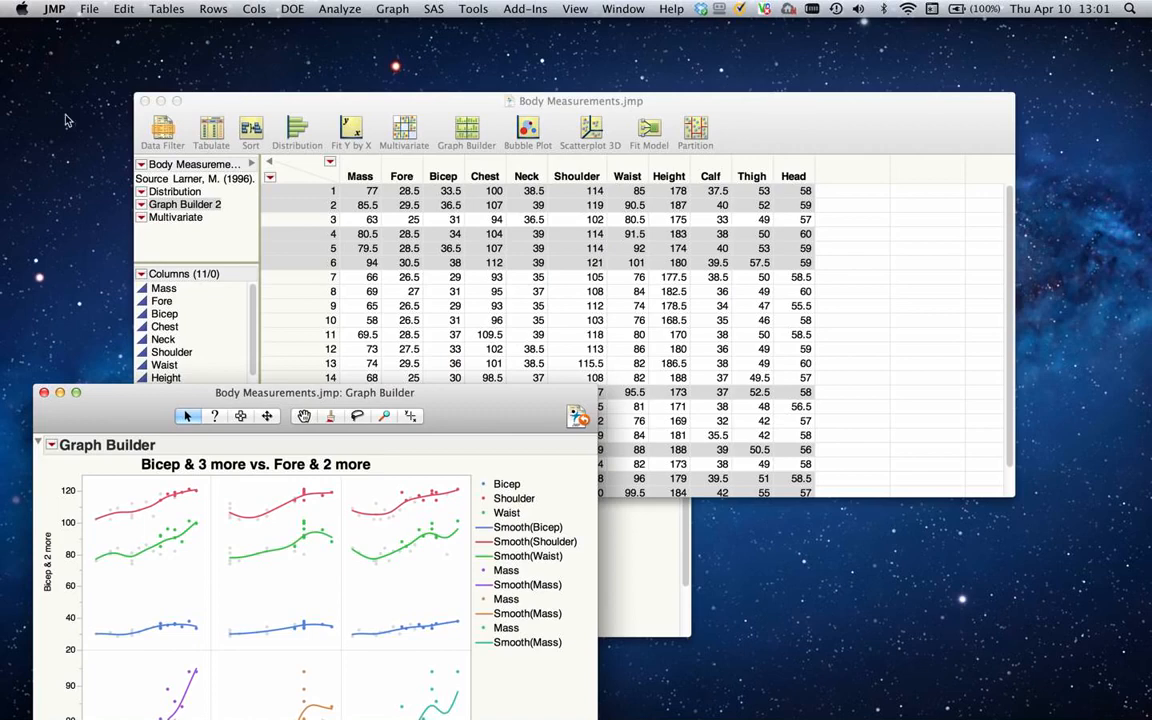
# Step: Run the saved Multivariate script from the Body Measurements table
pyautogui.click(145, 221)
pyautogui.click(142, 218)
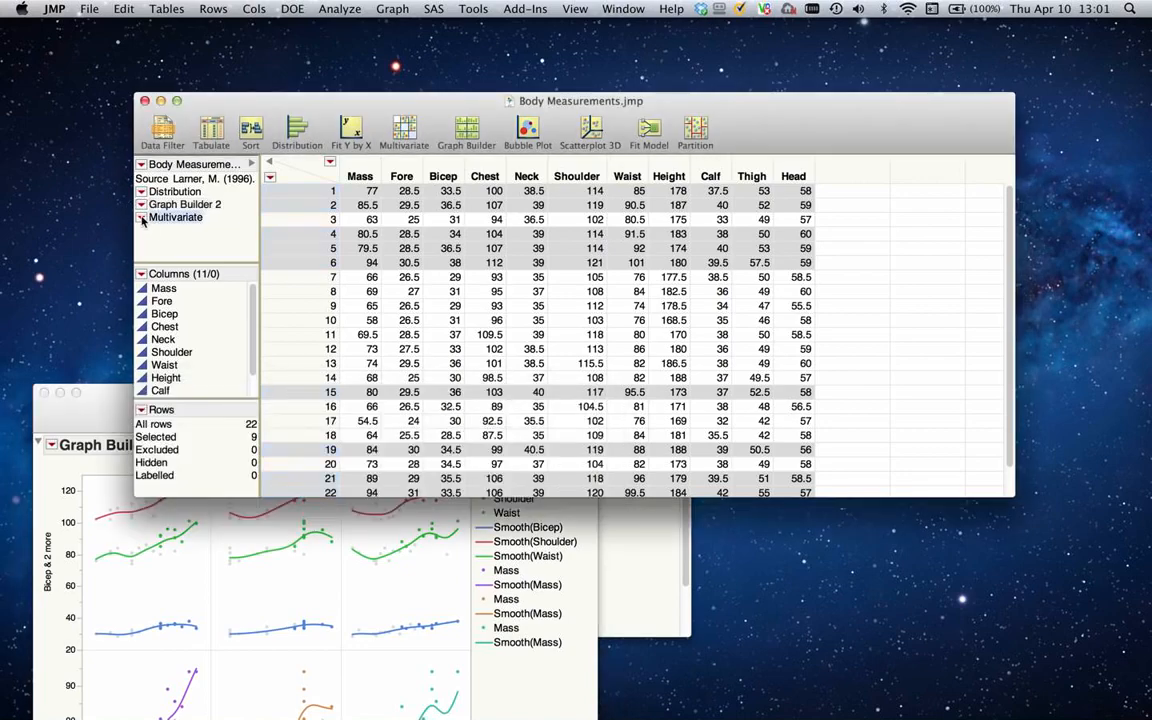
pyautogui.click(146, 222)
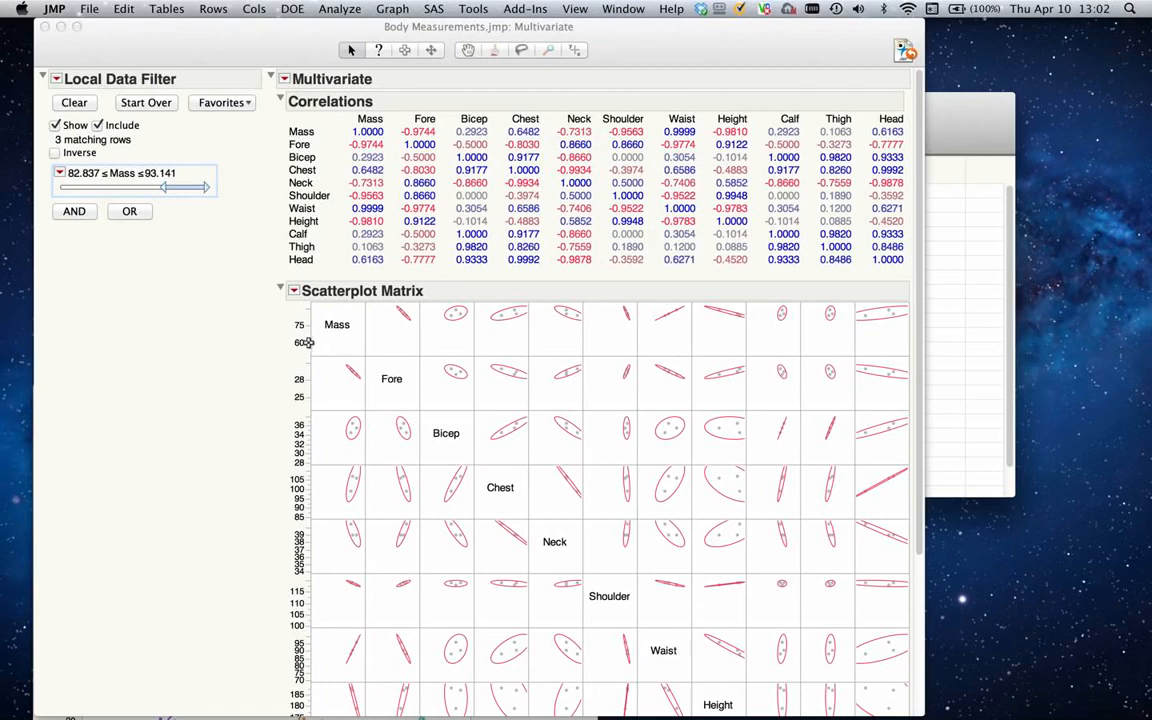
# Step: Clear the row selection in the scatterplot matrix and review the pairwise plots below the correlations
pyautogui.click(276, 172)
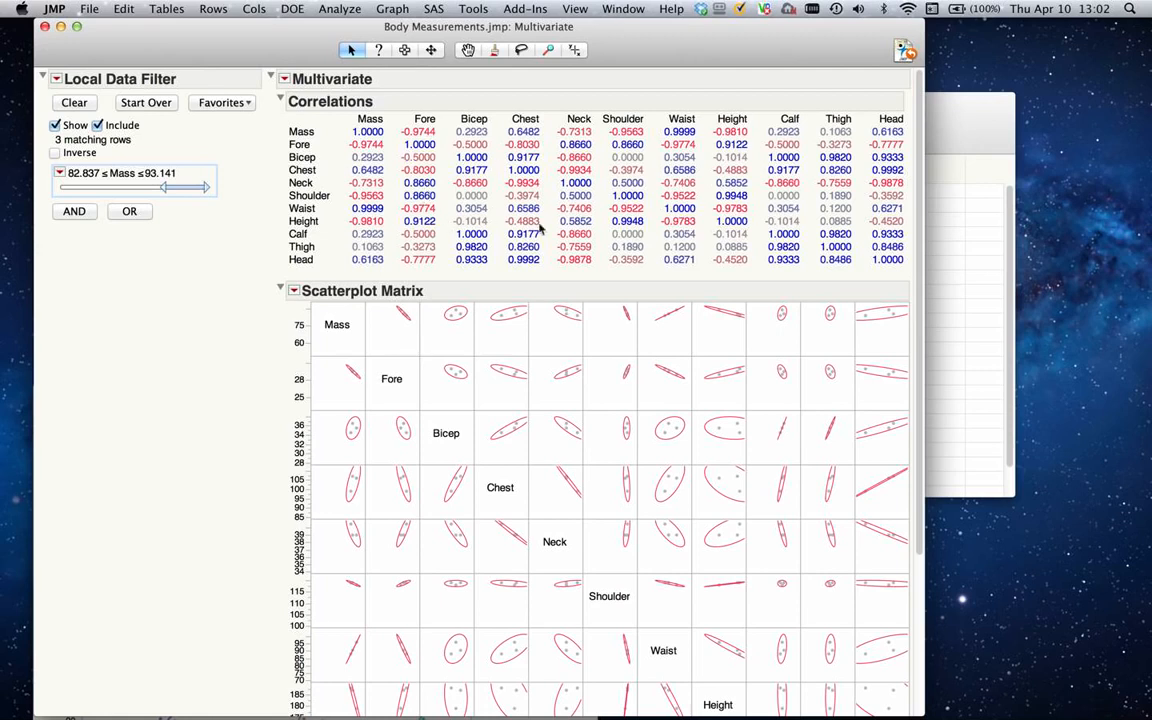
pyautogui.click(400, 338)
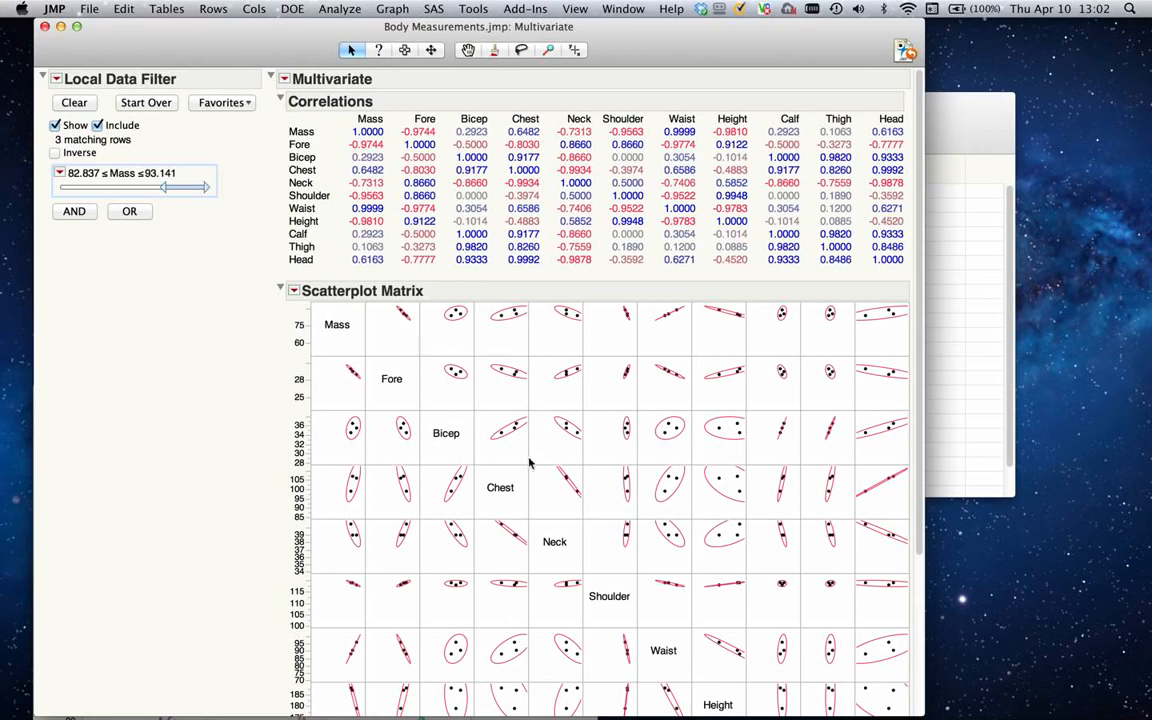
pyautogui.scroll(-1, 548, 510)
pyautogui.scroll(-1, 548, 511)
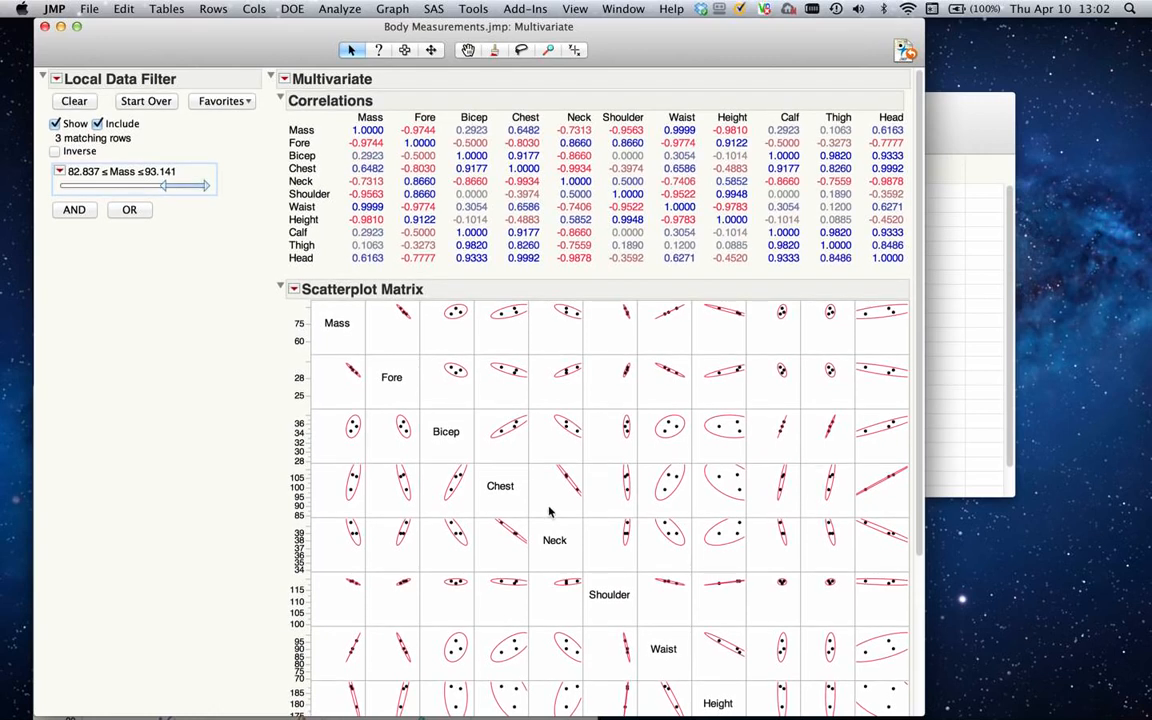
pyautogui.scroll(-2, 548, 512)
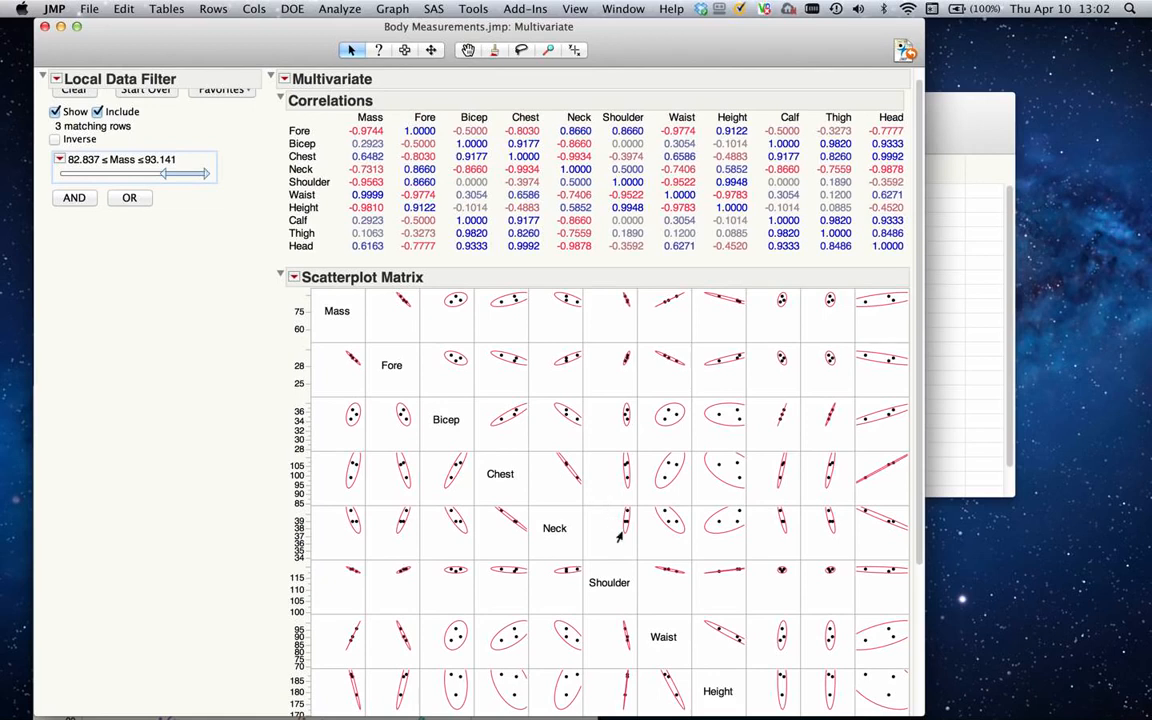
pyautogui.scroll(-1, 621, 537)
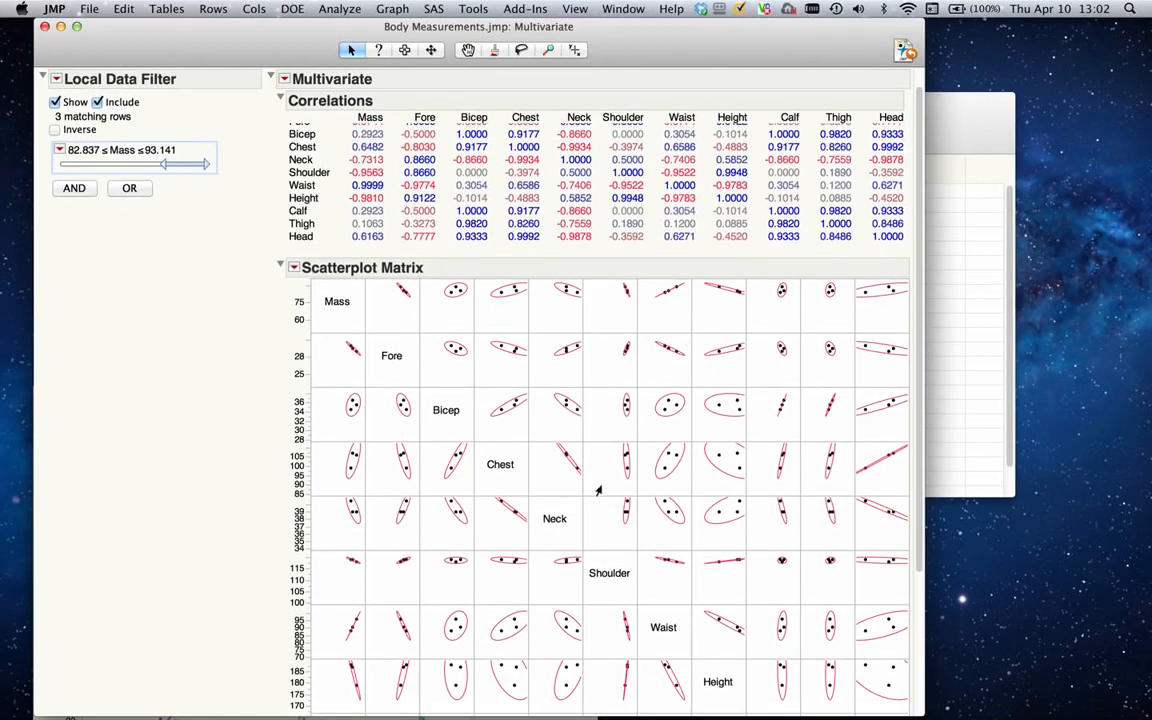
# Step: Vary the Mass range in the Local Data Filter, first widening it to 55.359–94, and end at 78.973–84.984
pyautogui.moveTo(507, 413)
pyautogui.click(183, 165)
pyautogui.moveTo(183, 165); pyautogui.dragTo(152, 168)
pyautogui.moveTo(145, 170); pyautogui.dragTo(208, 165)
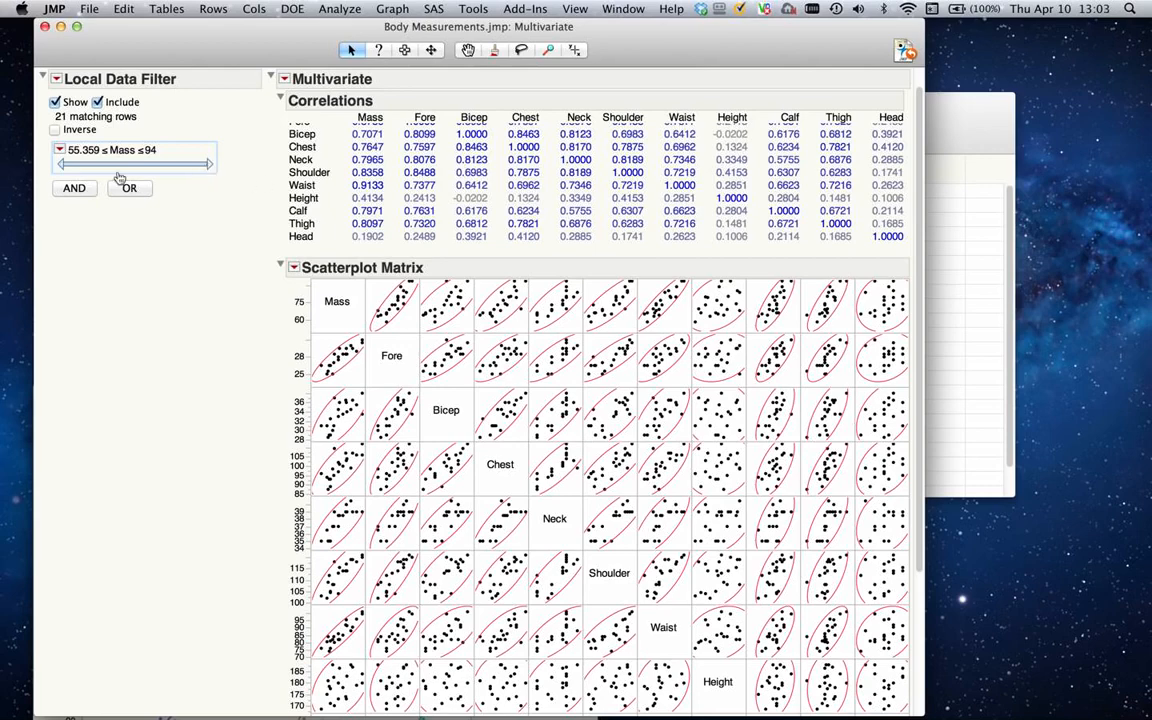
pyautogui.moveTo(65, 162); pyautogui.dragTo(157, 167)
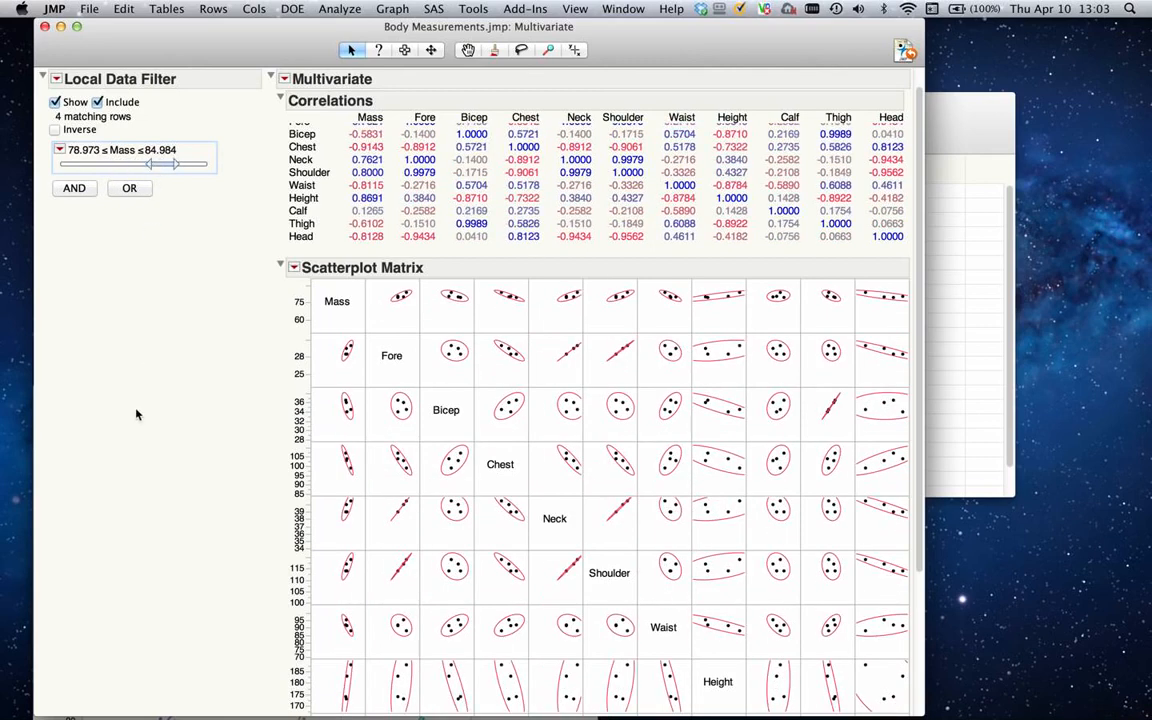
# Step: Create a new Multivariate analysis with all 11 columns, Mass through Head, as Y columns and the default estimation method
pyautogui.click(339, 9)
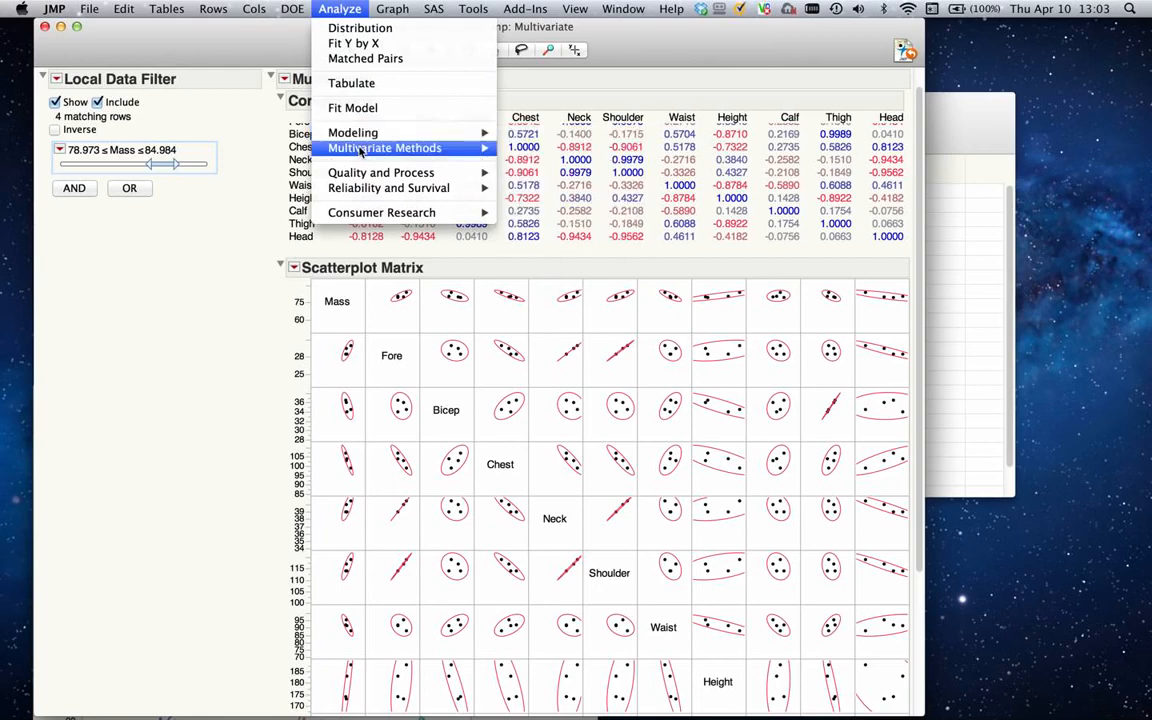
pyautogui.moveTo(363, 152)
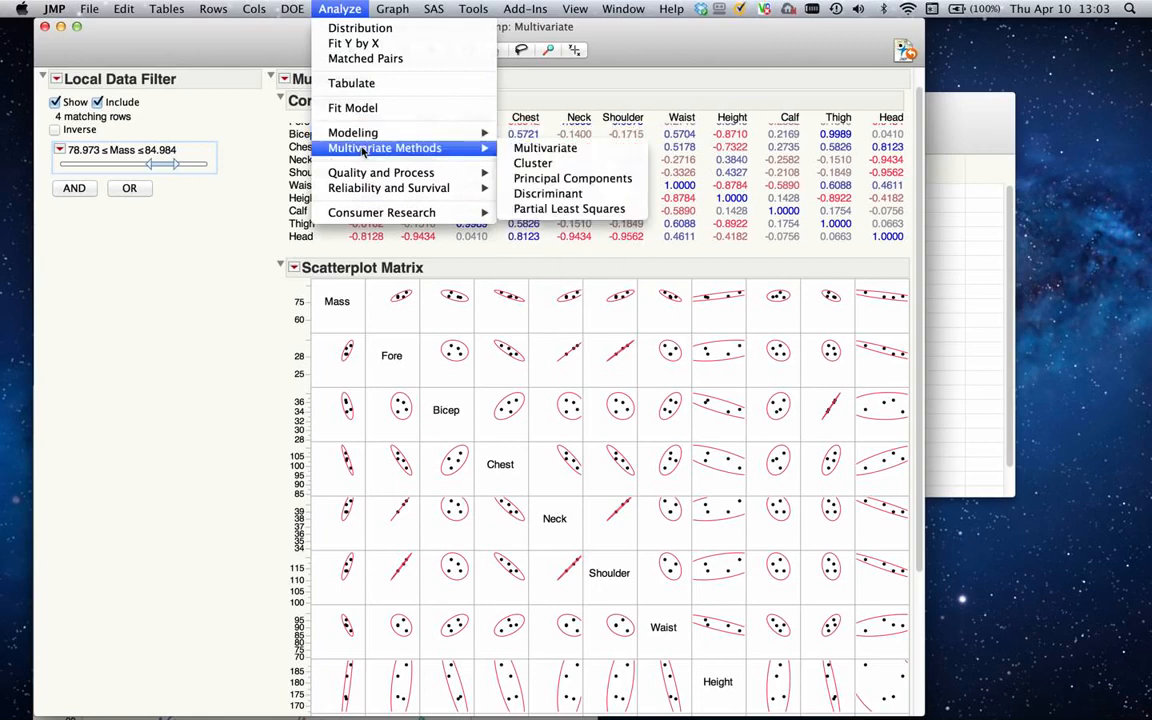
pyautogui.click(535, 148)
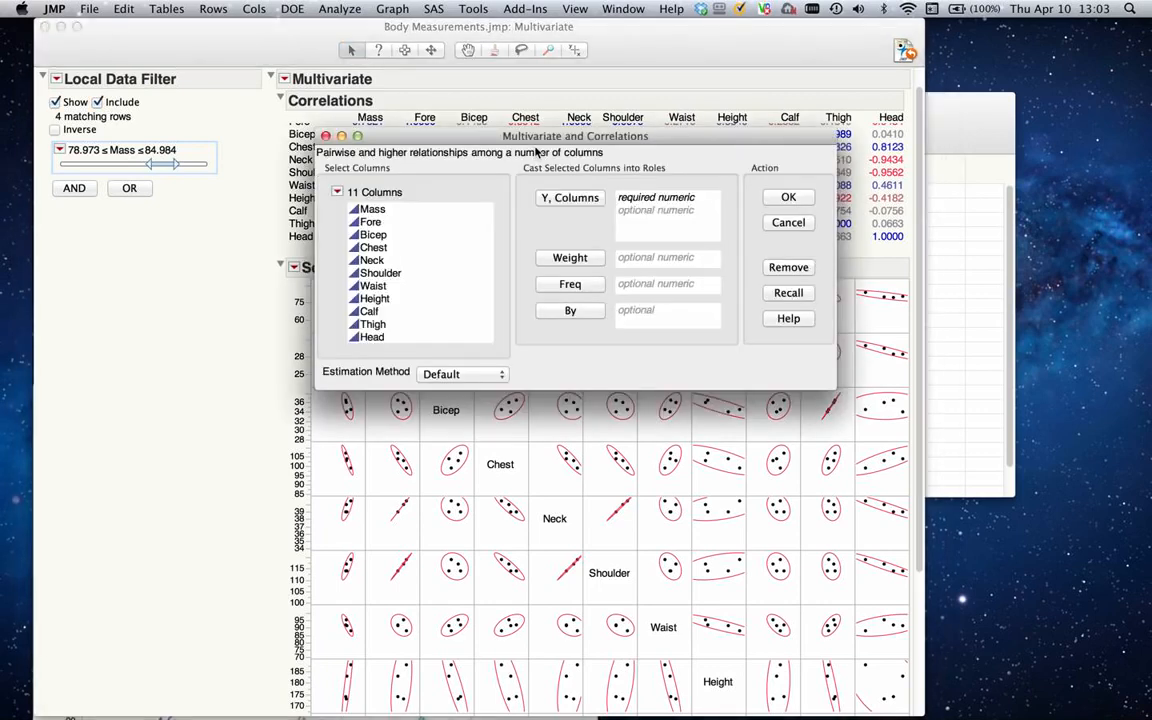
pyautogui.click(352, 205)
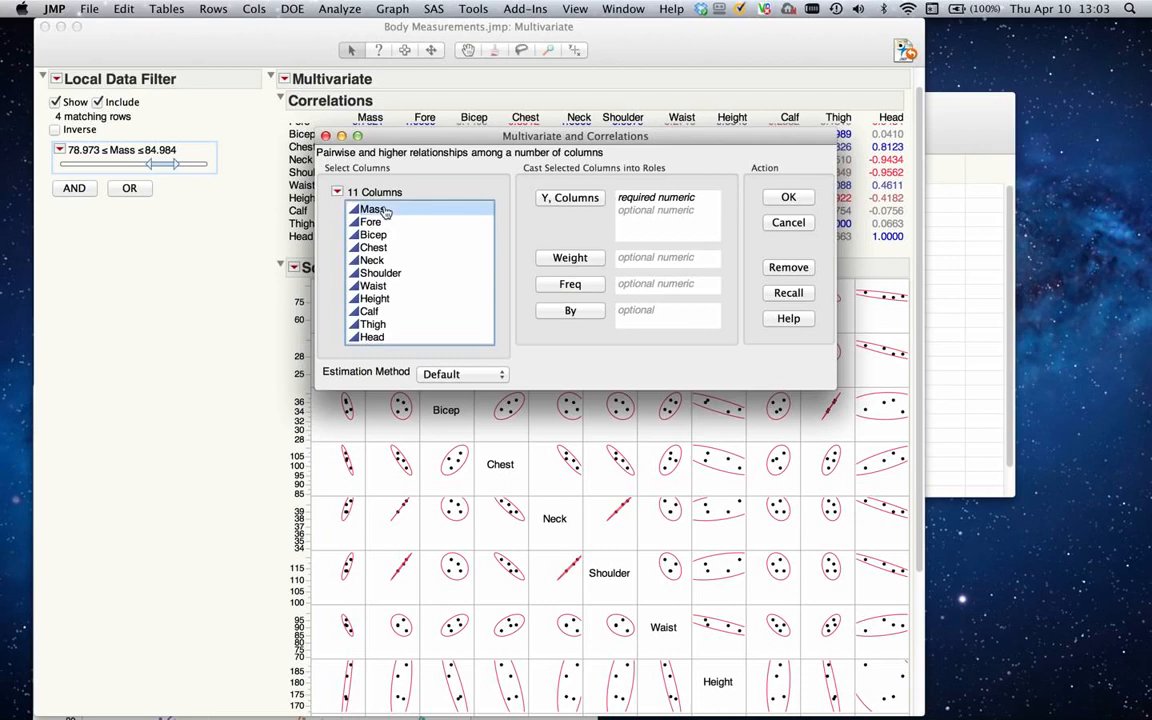
pyautogui.keyDown('shift'); pyautogui.click(379, 339); pyautogui.keyUp('shift')
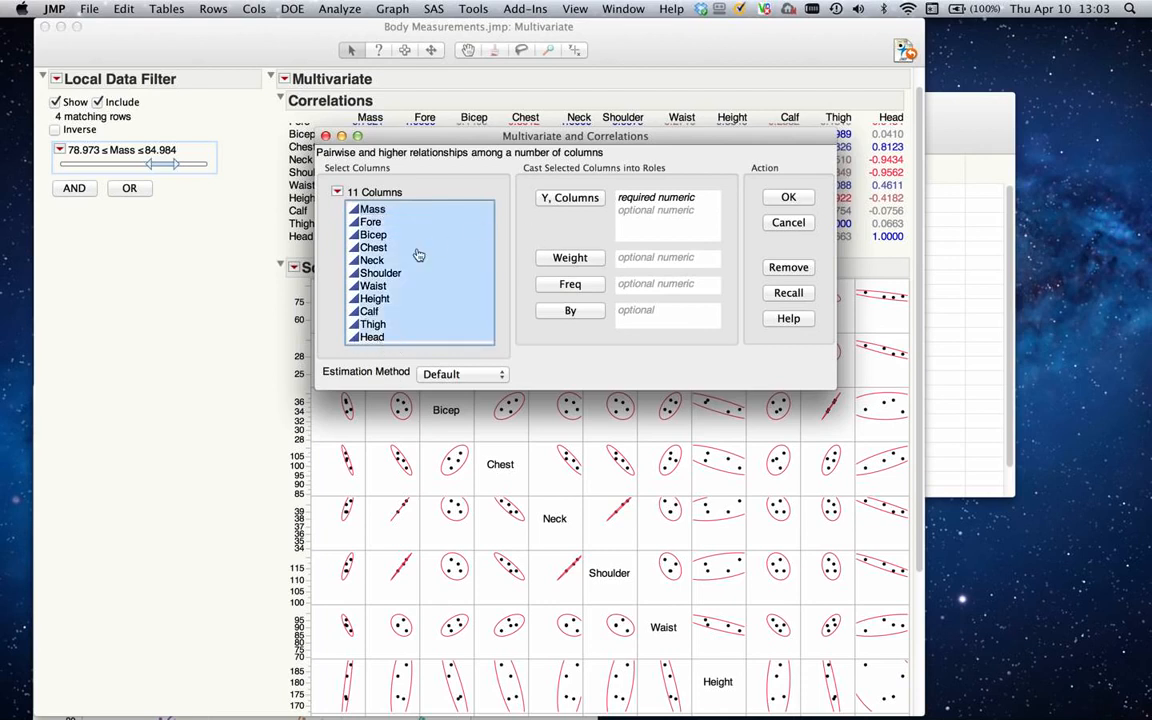
pyautogui.moveTo(418, 255); pyautogui.dragTo(362, 232)
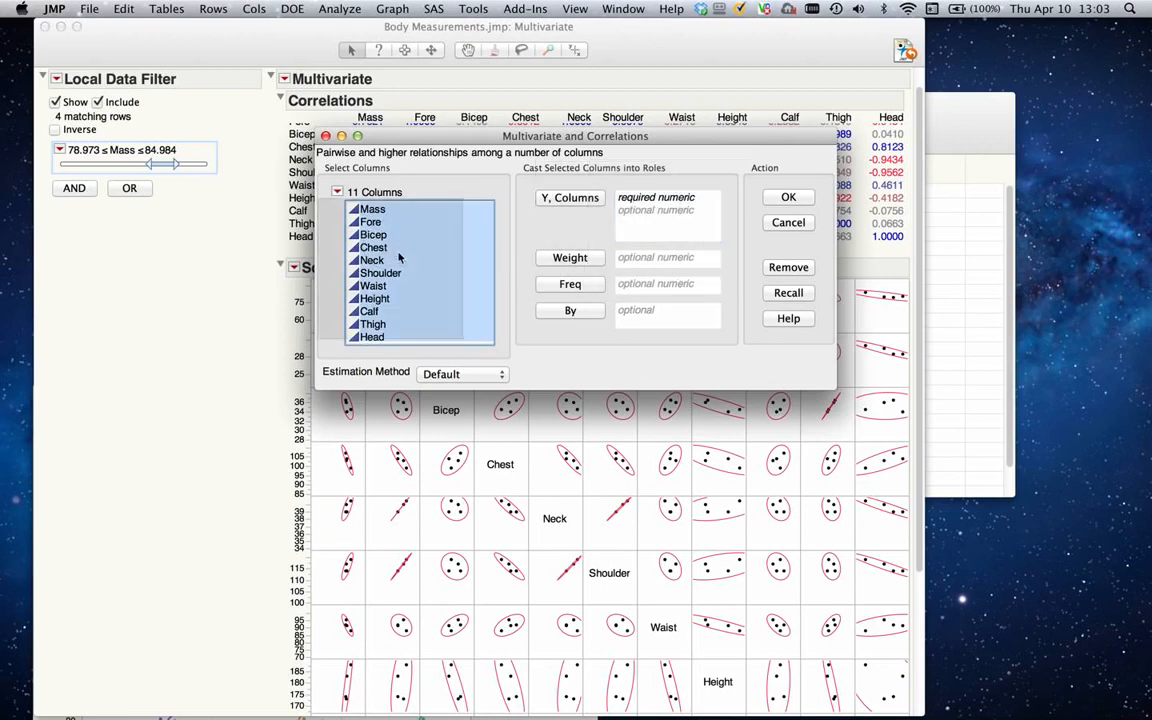
pyautogui.click(555, 199)
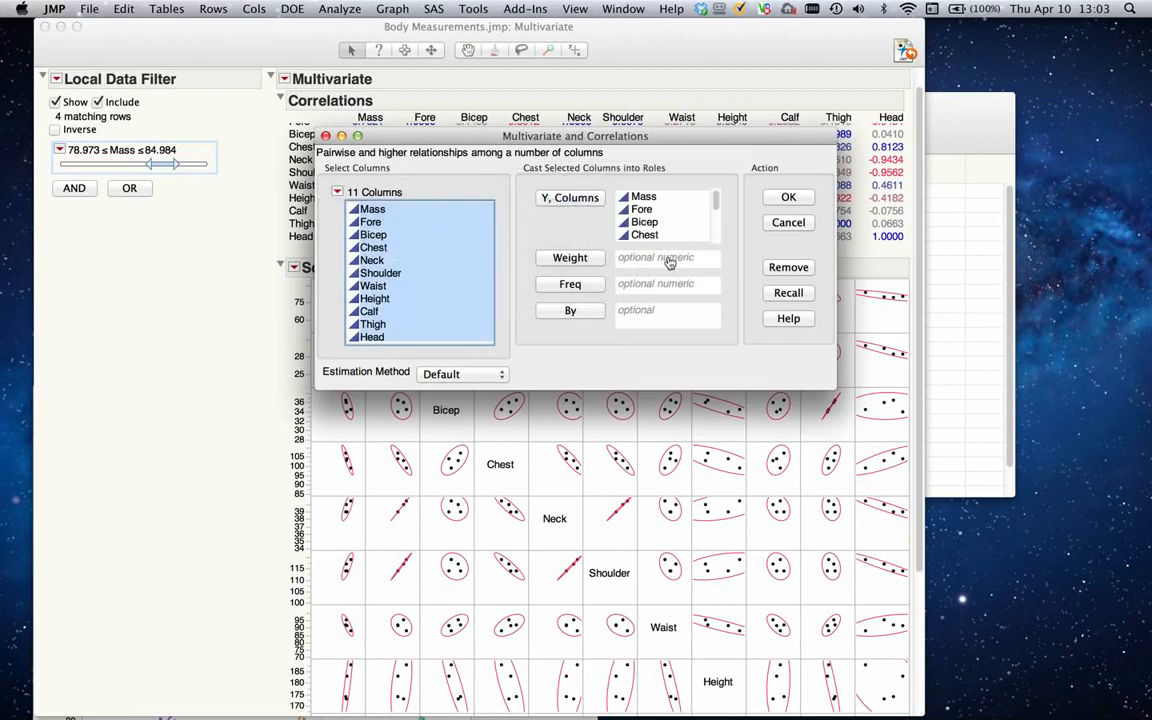
pyautogui.click(789, 198)
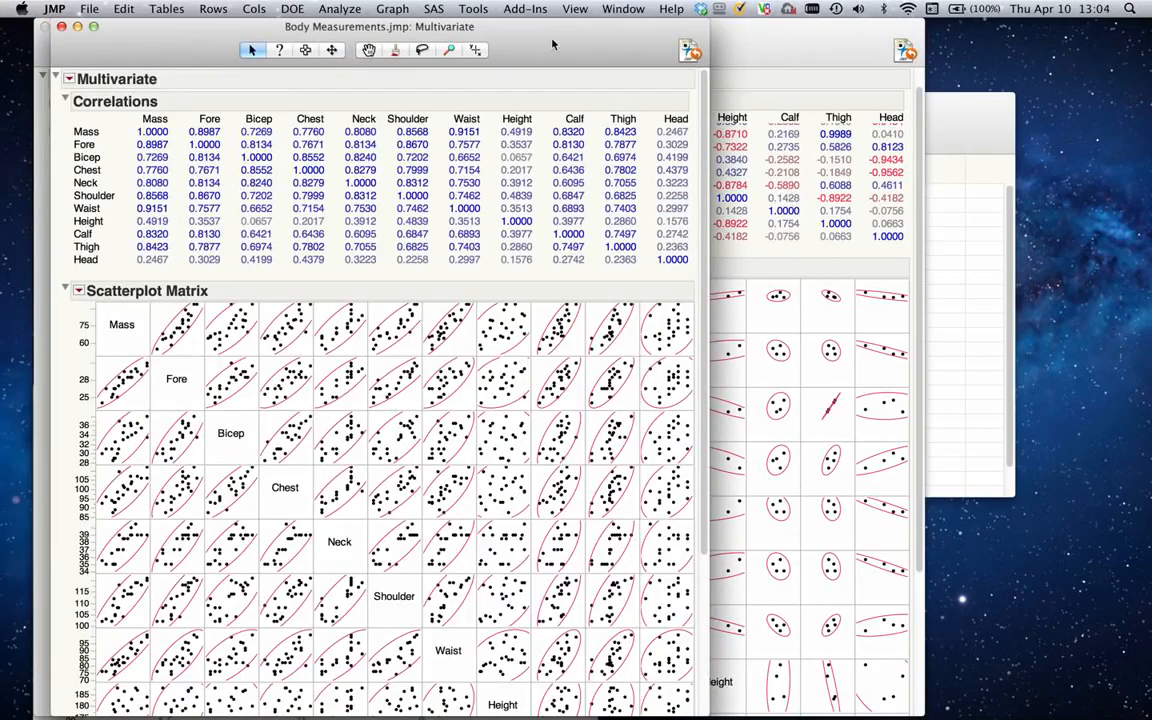
# Step: Add a Local Data Filter on Height to the new Multivariate report and restrict its range to 180.476–188
pyautogui.moveTo(552, 42); pyautogui.dragTo(778, 40)
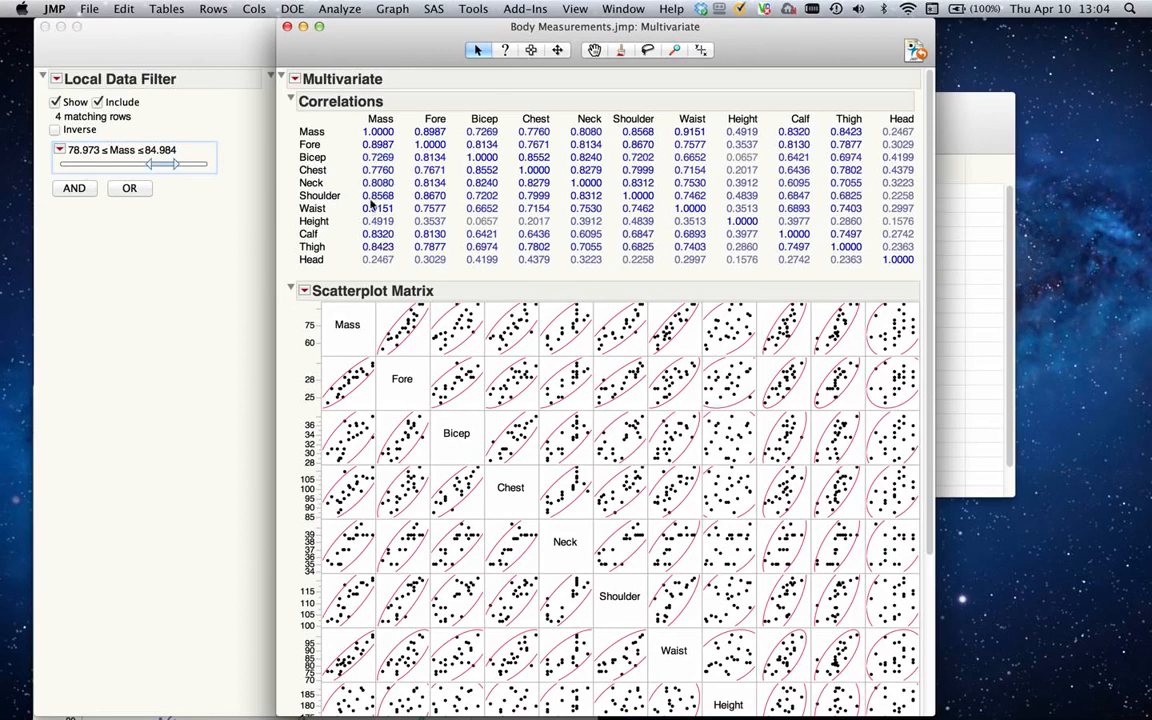
pyautogui.click(295, 80)
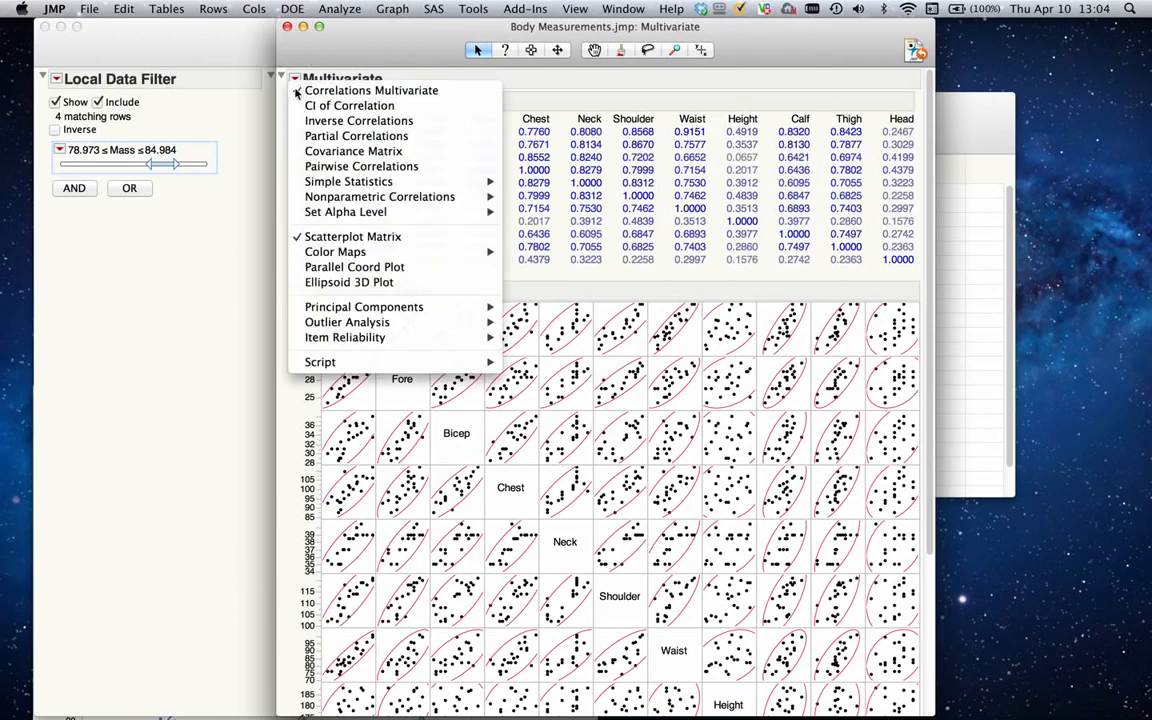
pyautogui.moveTo(316, 368)
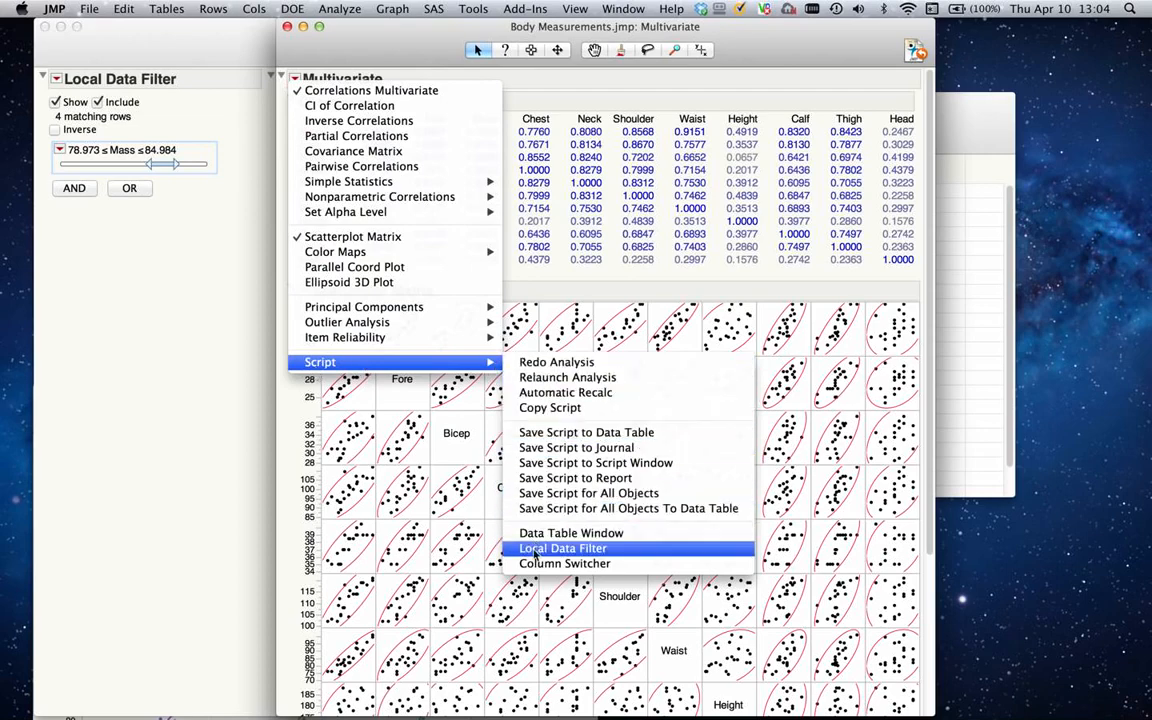
pyautogui.click(534, 551)
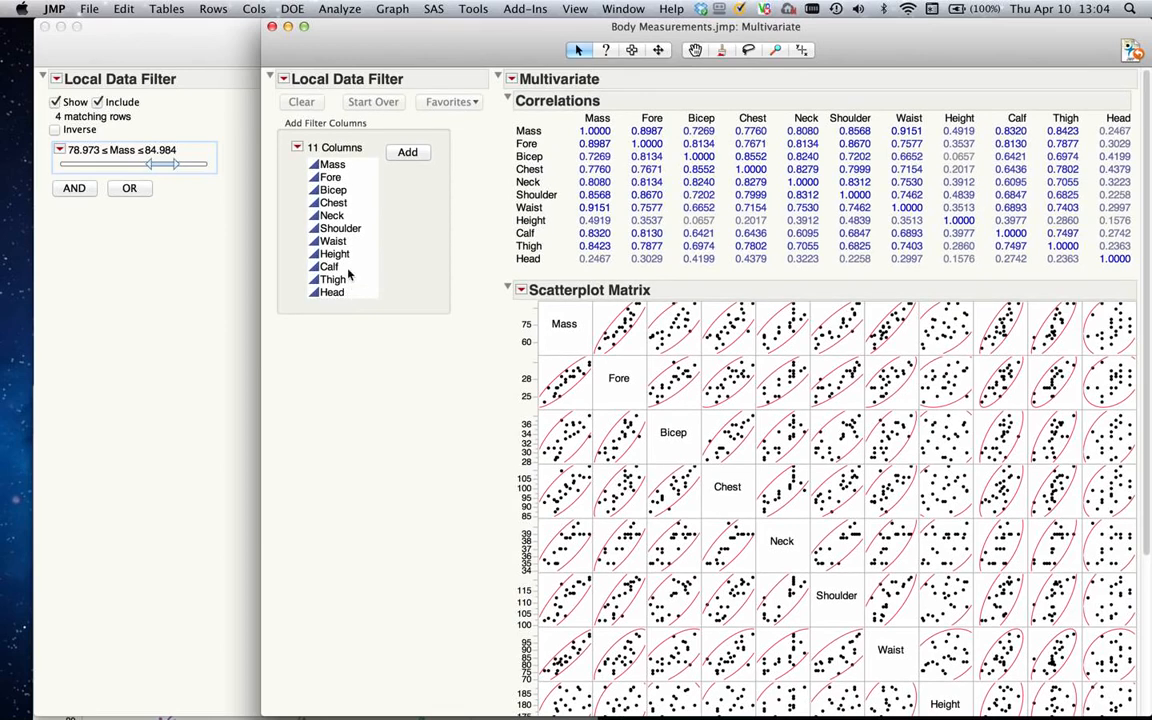
pyautogui.scroll(-2, 349, 275)
pyautogui.click(338, 229)
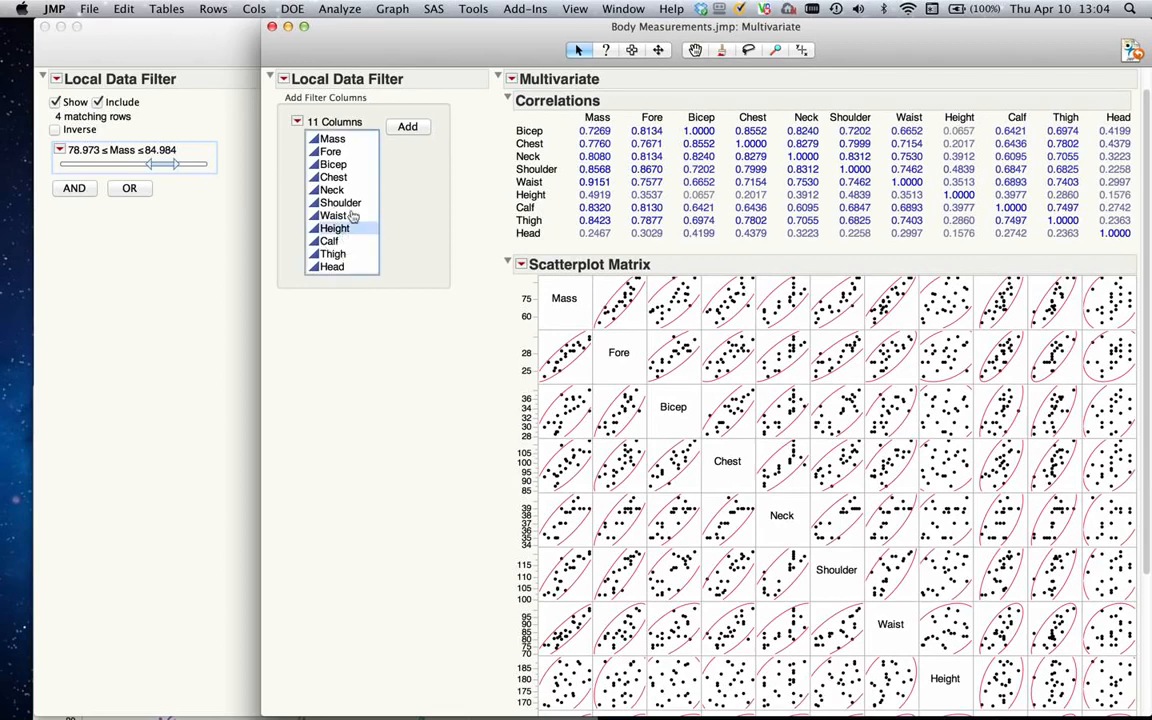
pyautogui.click(406, 127)
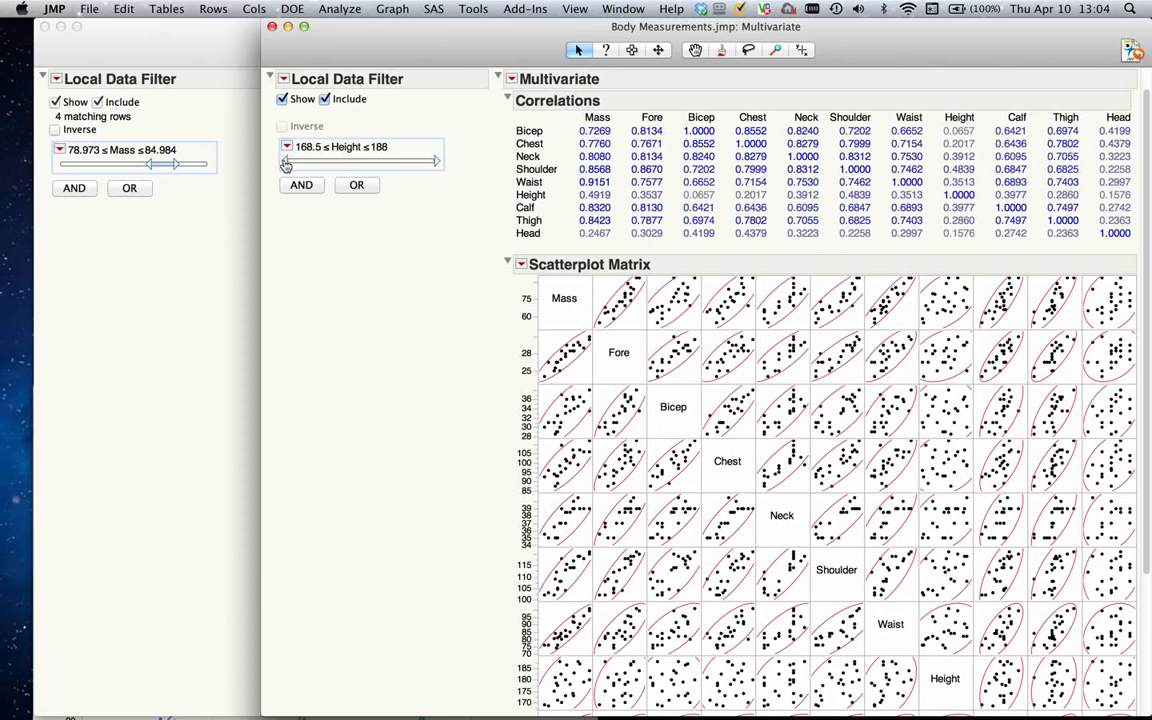
pyautogui.moveTo(286, 160); pyautogui.dragTo(378, 161)
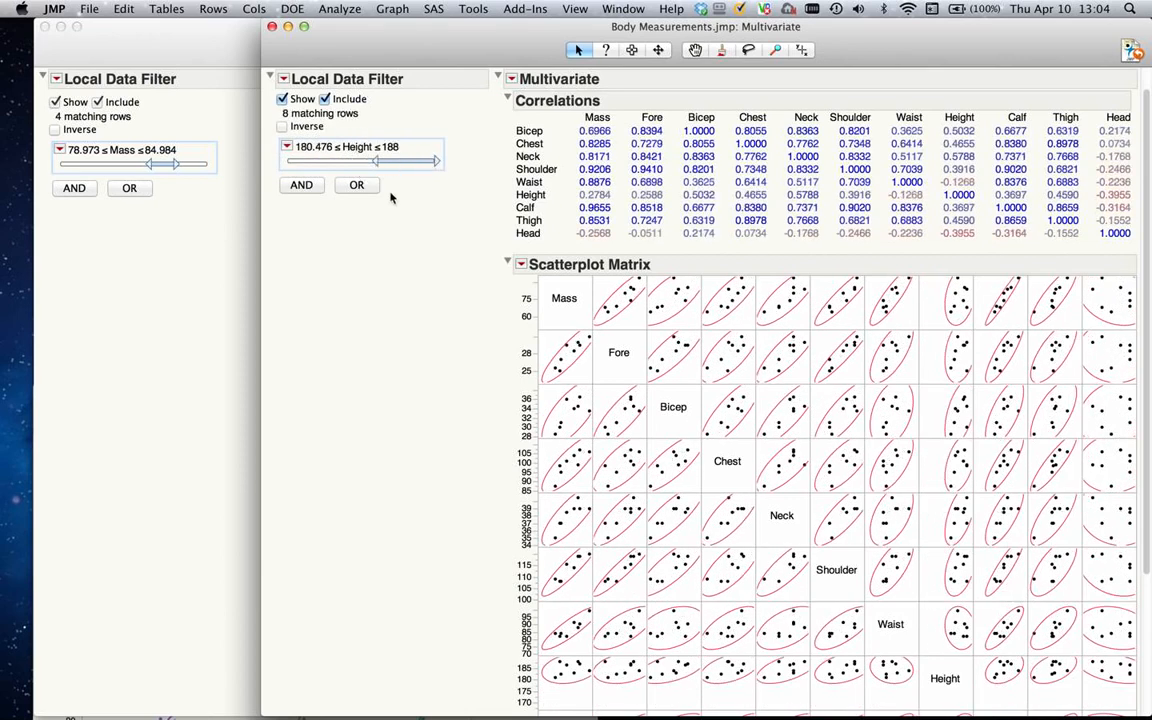
# Step: Add Mass as an AND condition in the Local Data Filter and limit it to 54.5–71.889
pyautogui.click(302, 186)
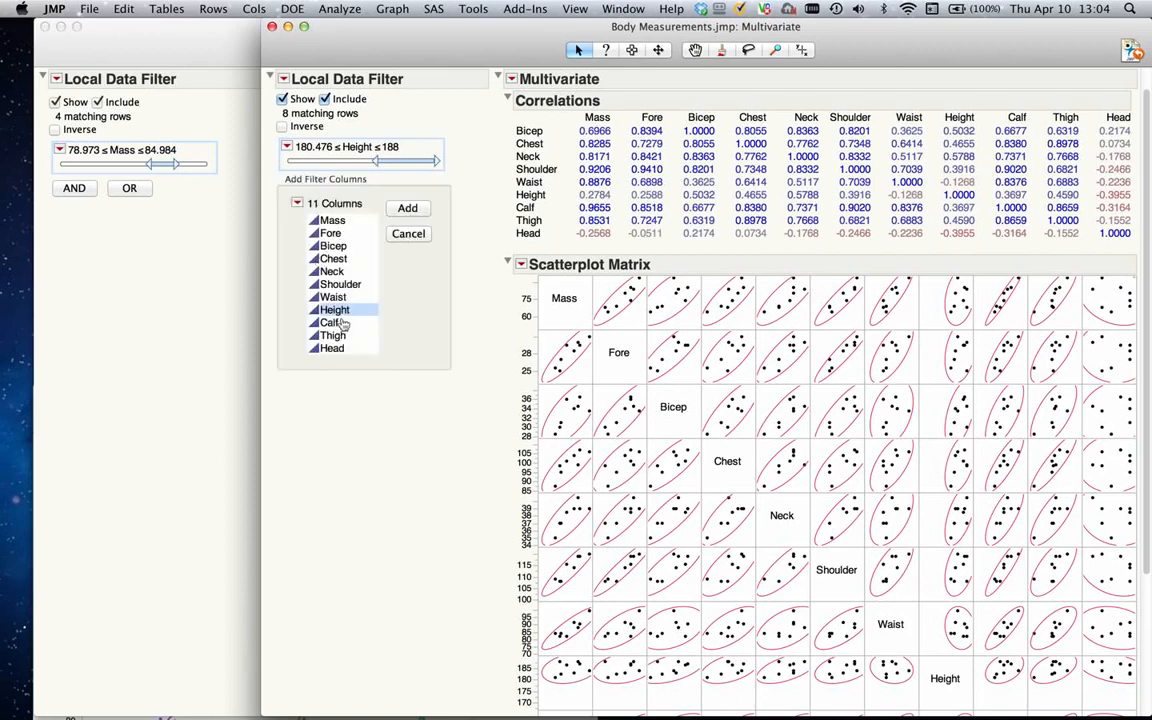
pyautogui.click(340, 223)
pyautogui.click(407, 208)
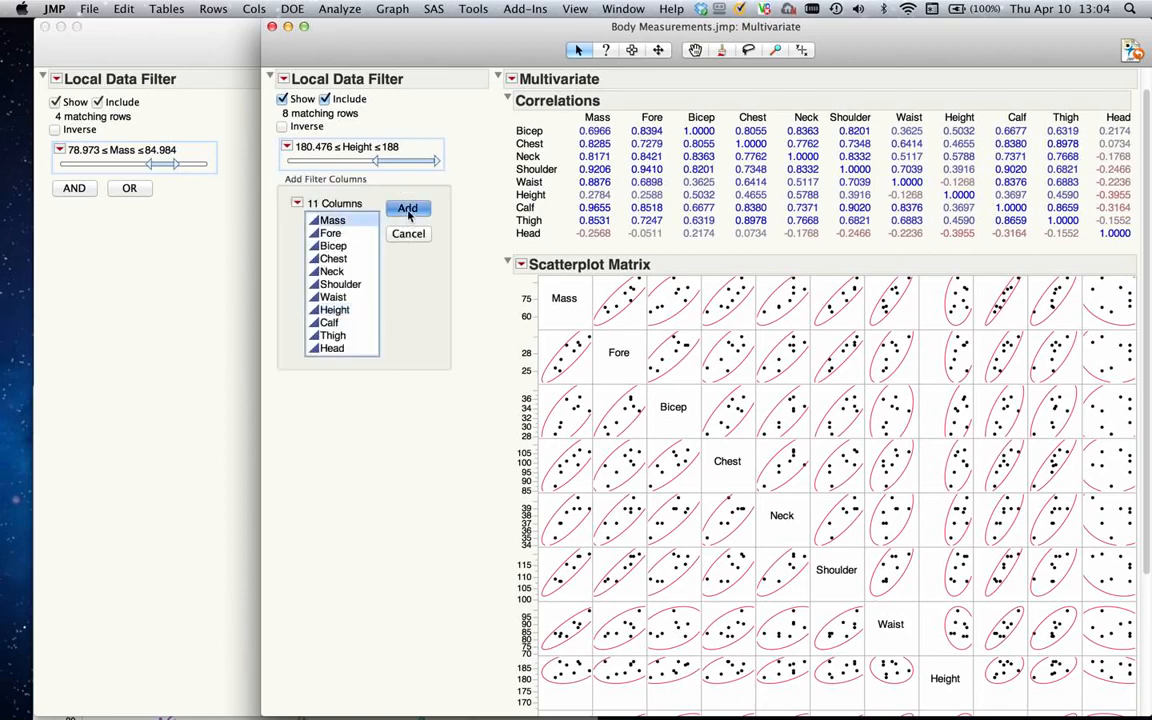
pyautogui.moveTo(435, 193); pyautogui.dragTo(353, 197)
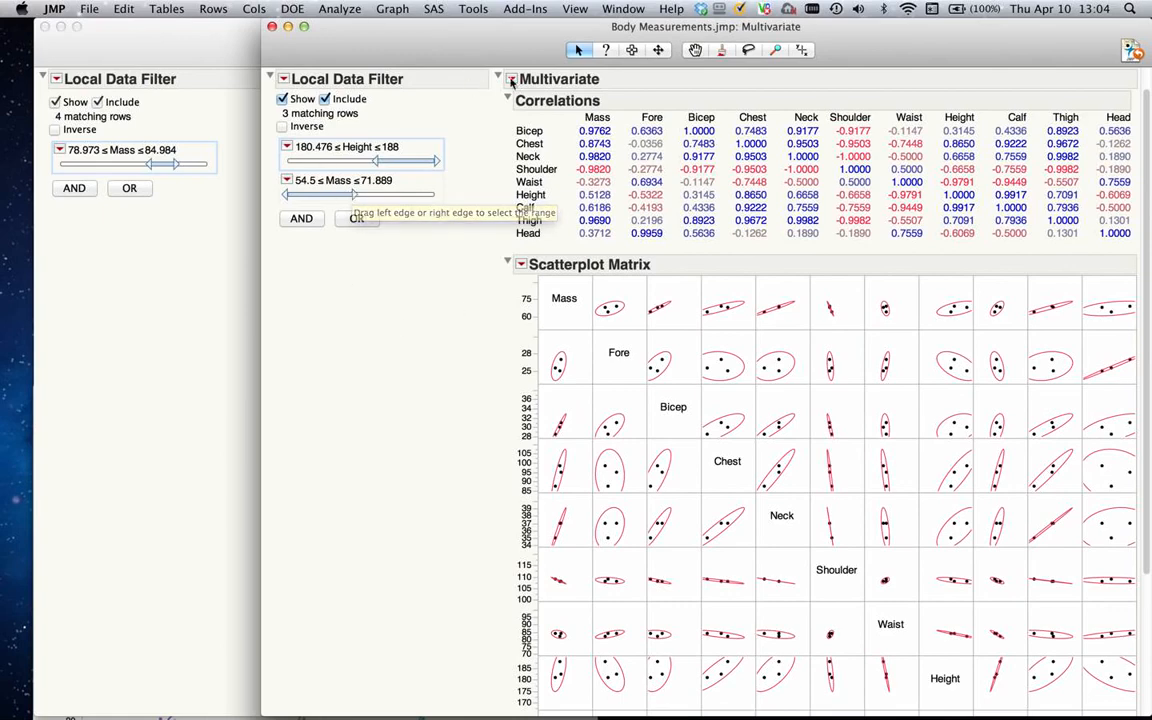
# Step: Save the script for all objects to the data table, including the filter, and close this Multivariate report
pyautogui.click(512, 80)
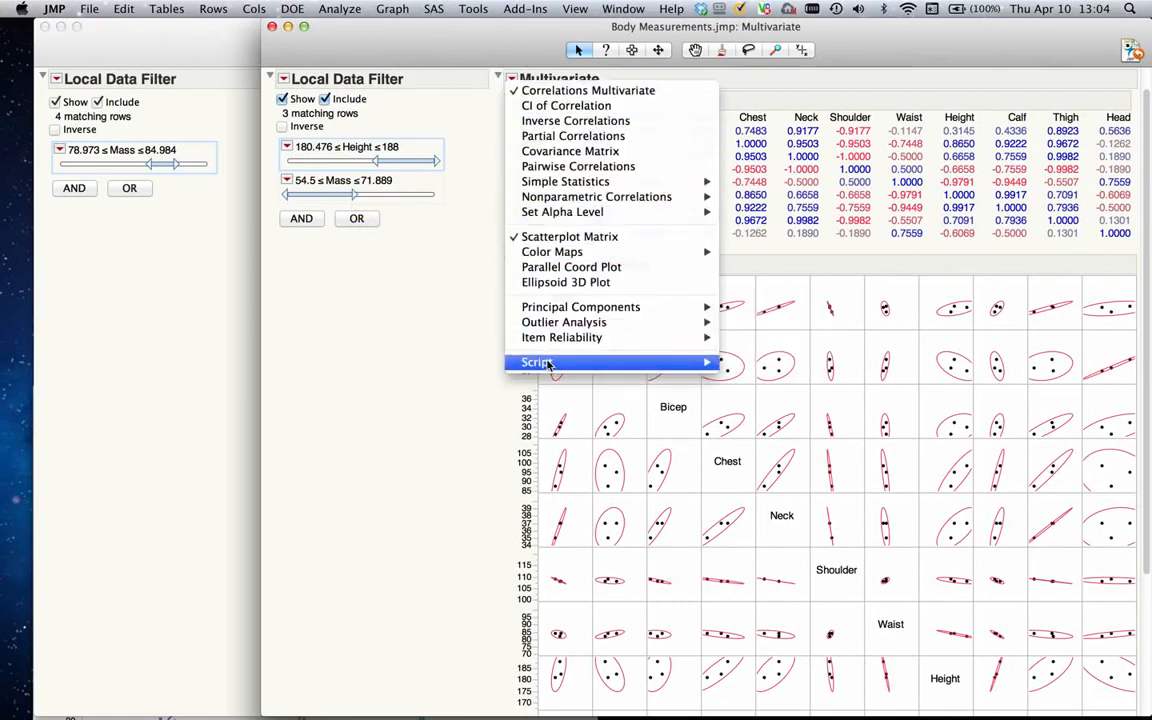
pyautogui.moveTo(614, 363)
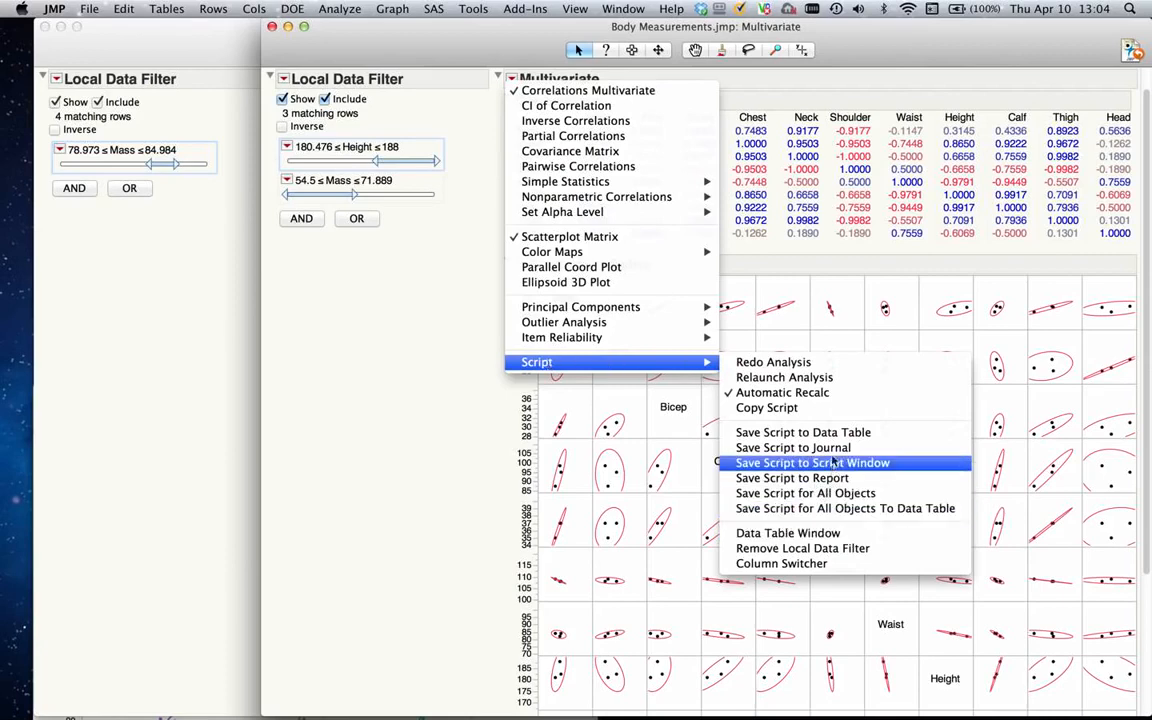
pyautogui.click(814, 515)
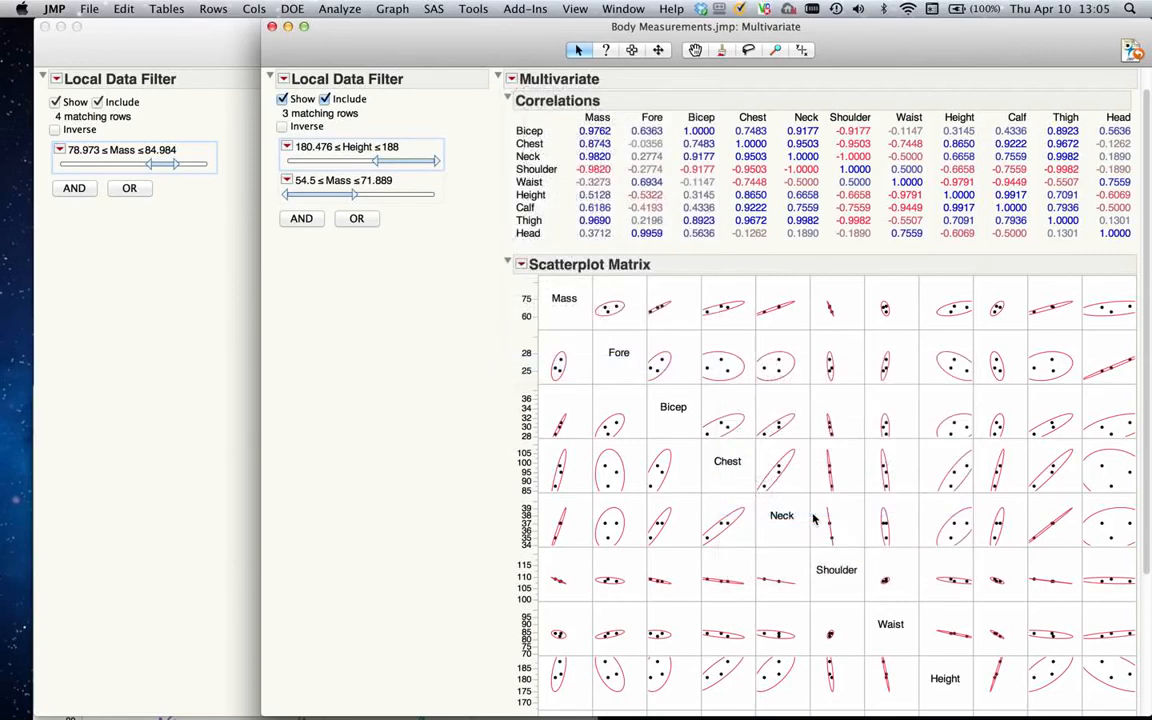
pyautogui.click(272, 27)
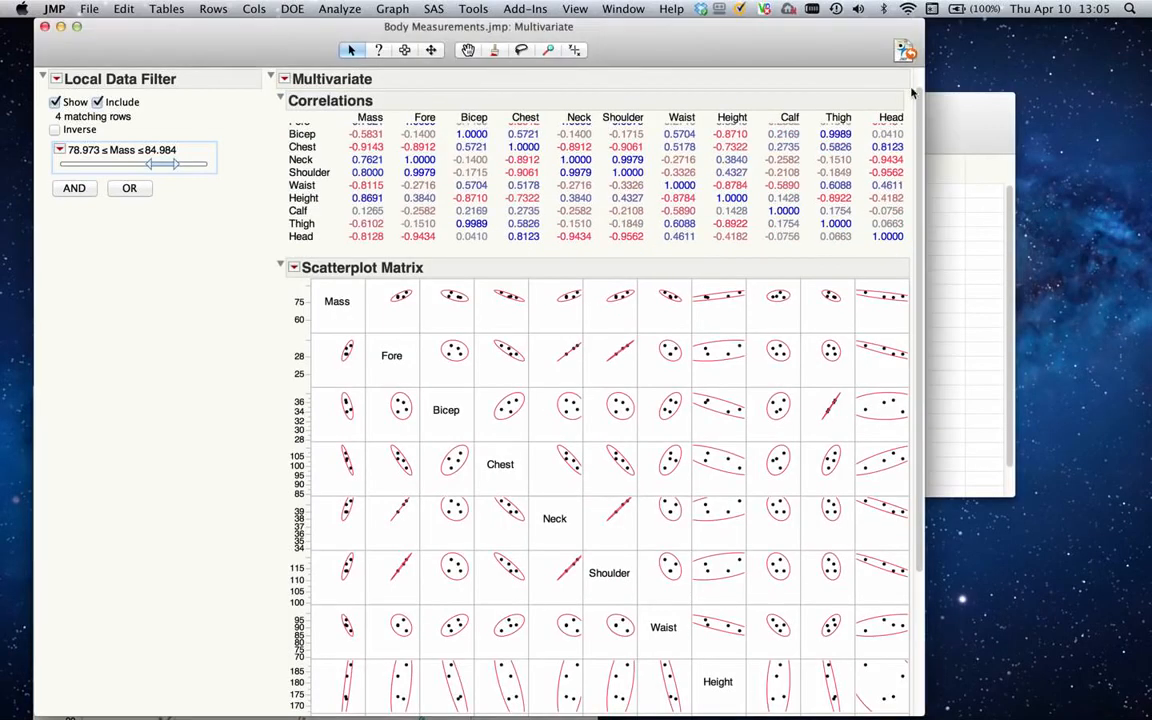
# Step: Run the second saved Multivariate script from the Body Measurements table and shift its filters to Height 176.025–183.549 and Mass 65.233–82.622
pyautogui.click(907, 54)
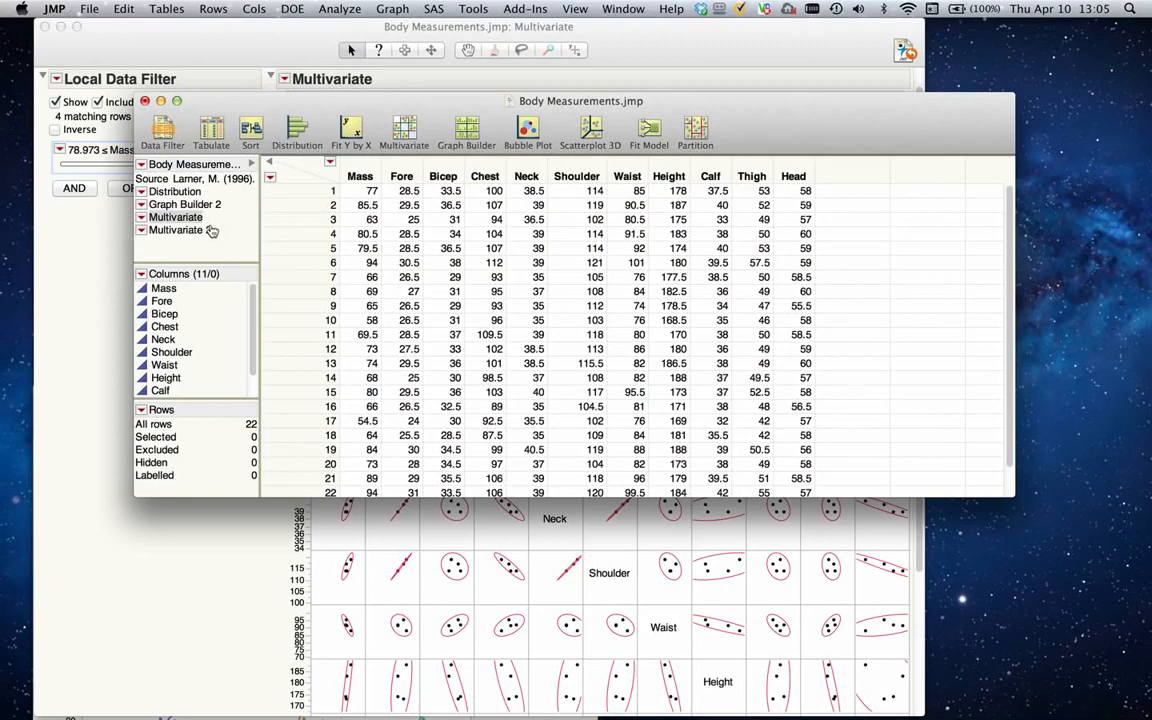
pyautogui.click(141, 229)
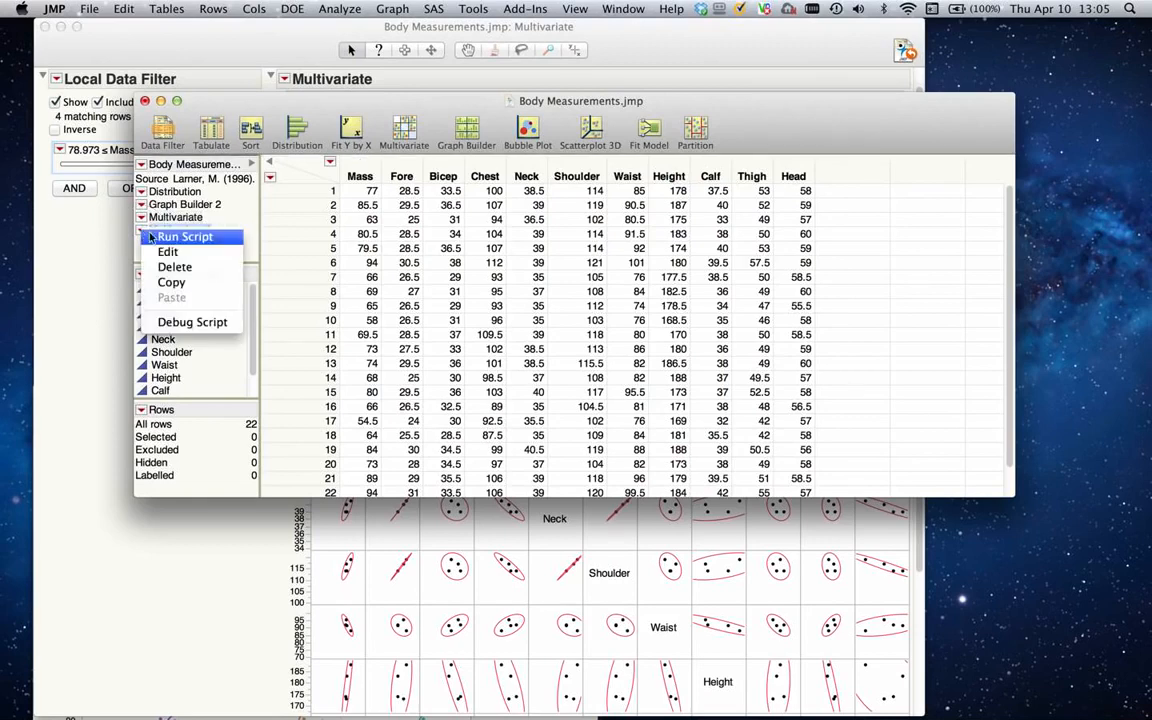
pyautogui.click(169, 239)
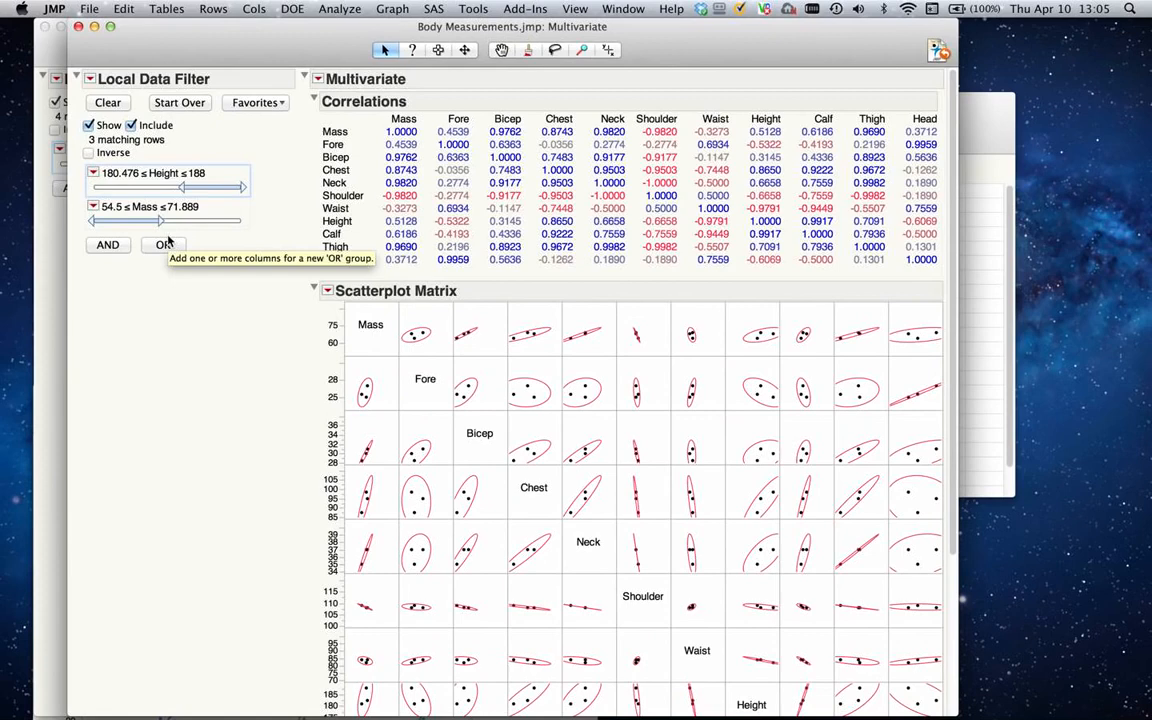
pyautogui.moveTo(198, 187); pyautogui.dragTo(179, 222)
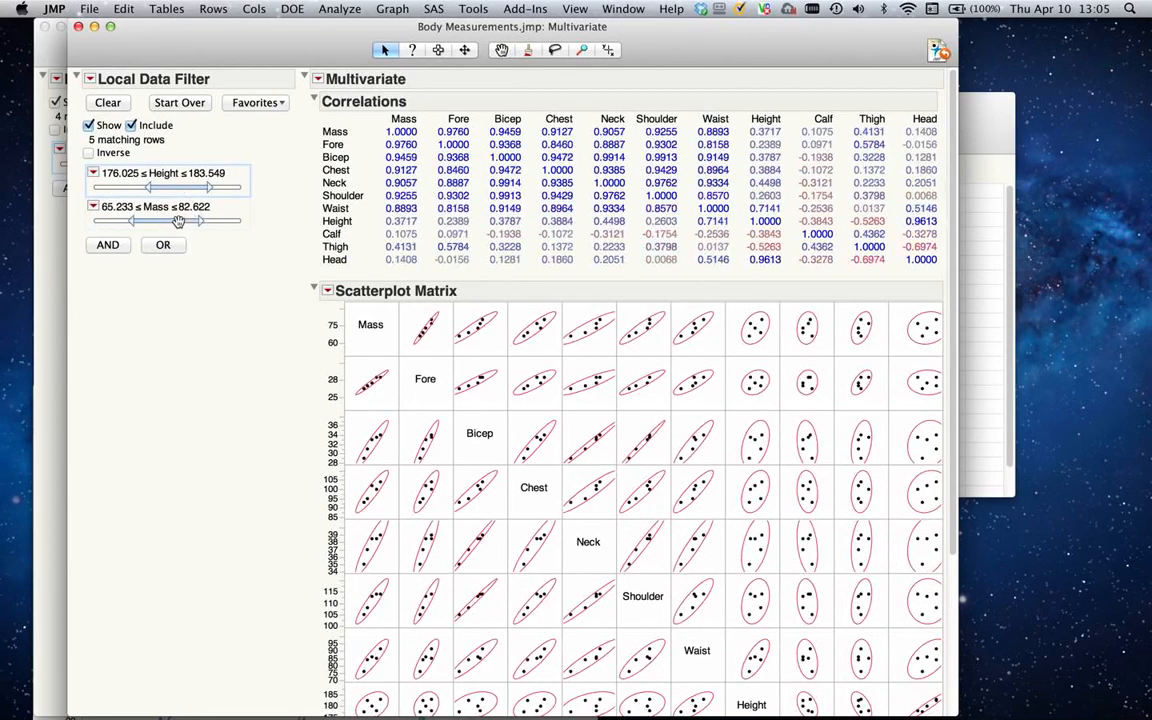